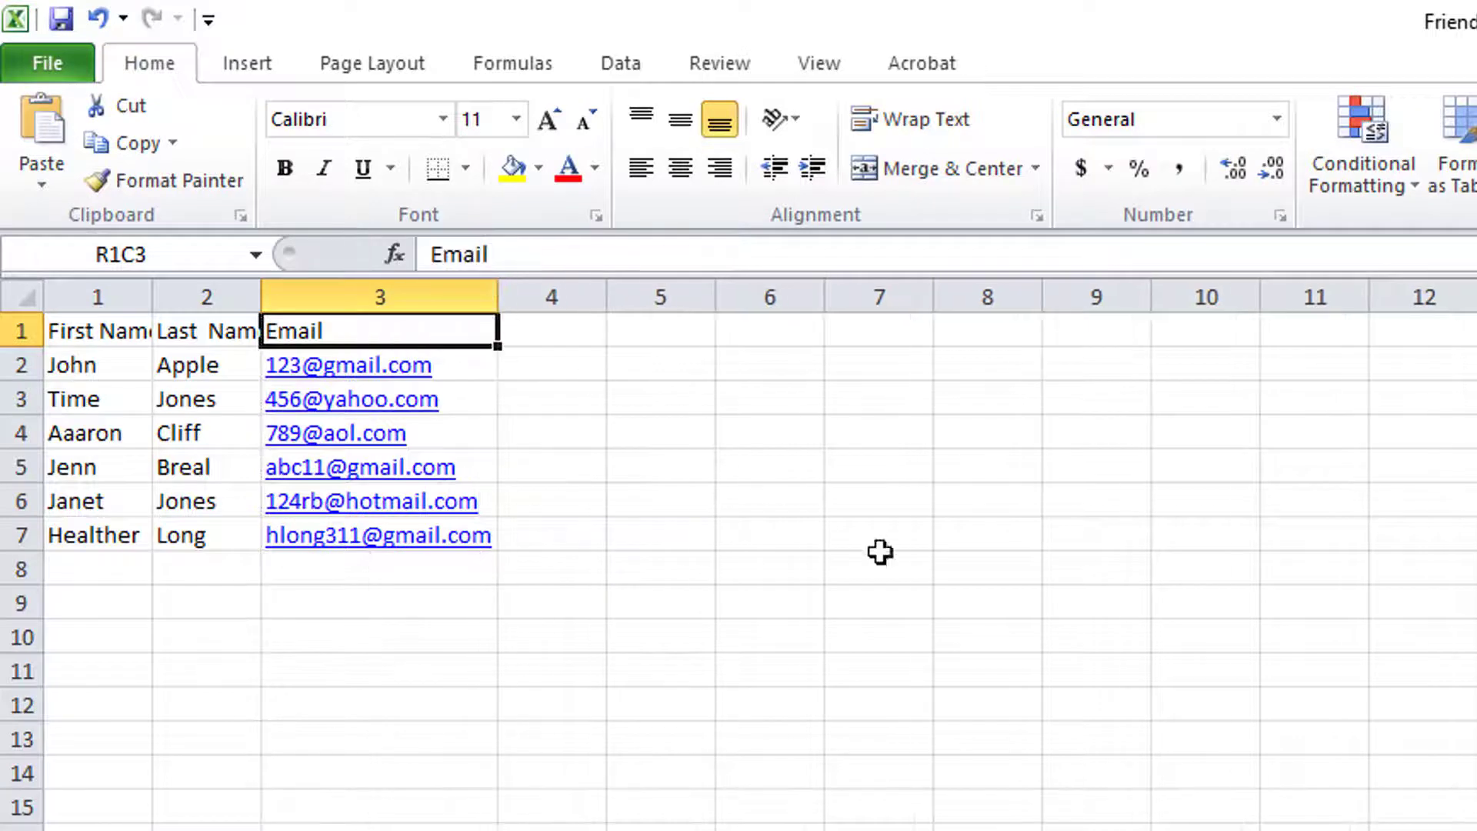
Save the Friends workbook to the Desktop in CSV (Comma delimited) format, keeping only the active sheet and accepting the format's limits
left_click(804, 608)
left_click(492, 604)
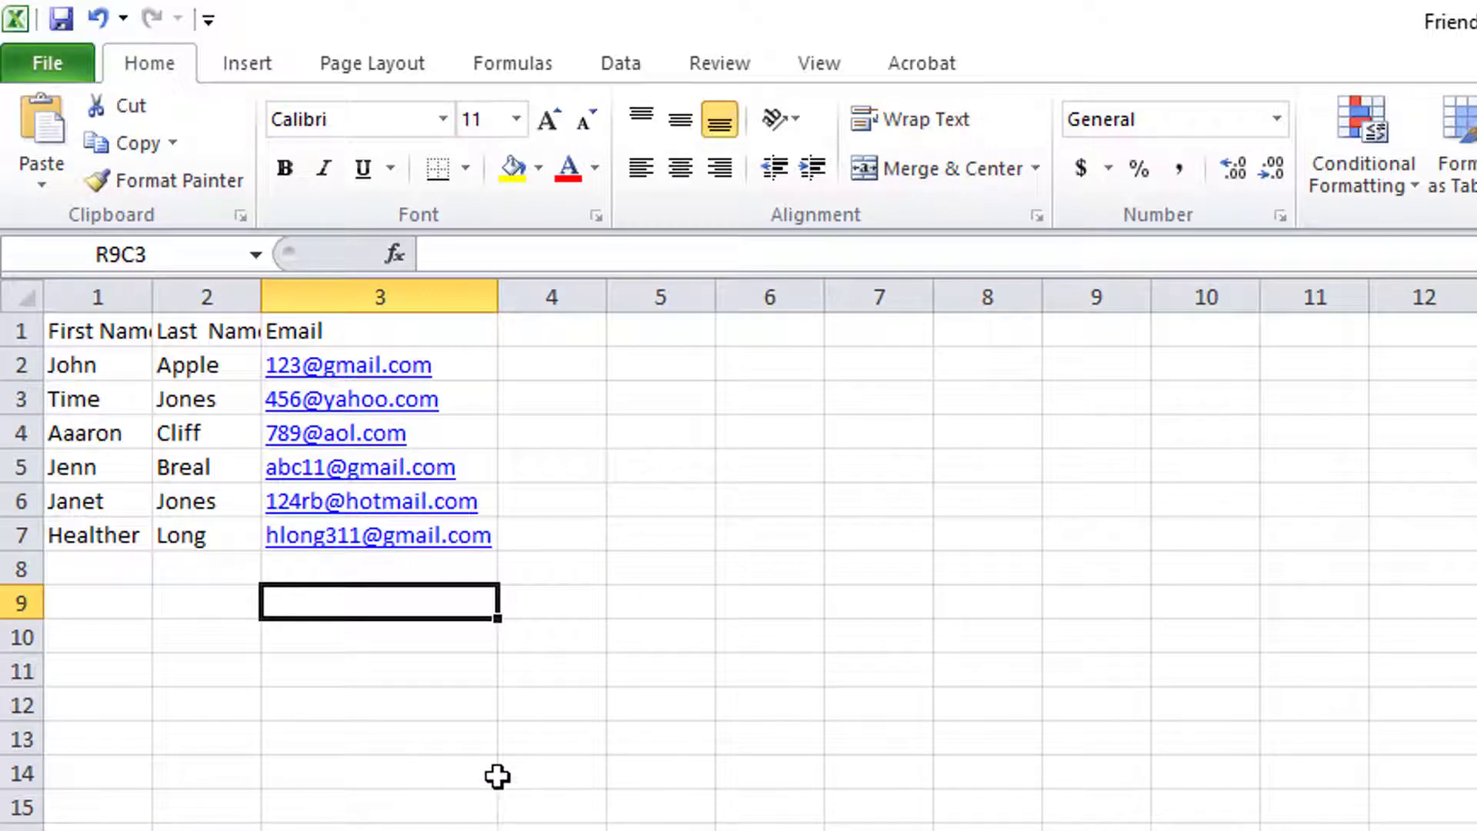
left_click(59, 62)
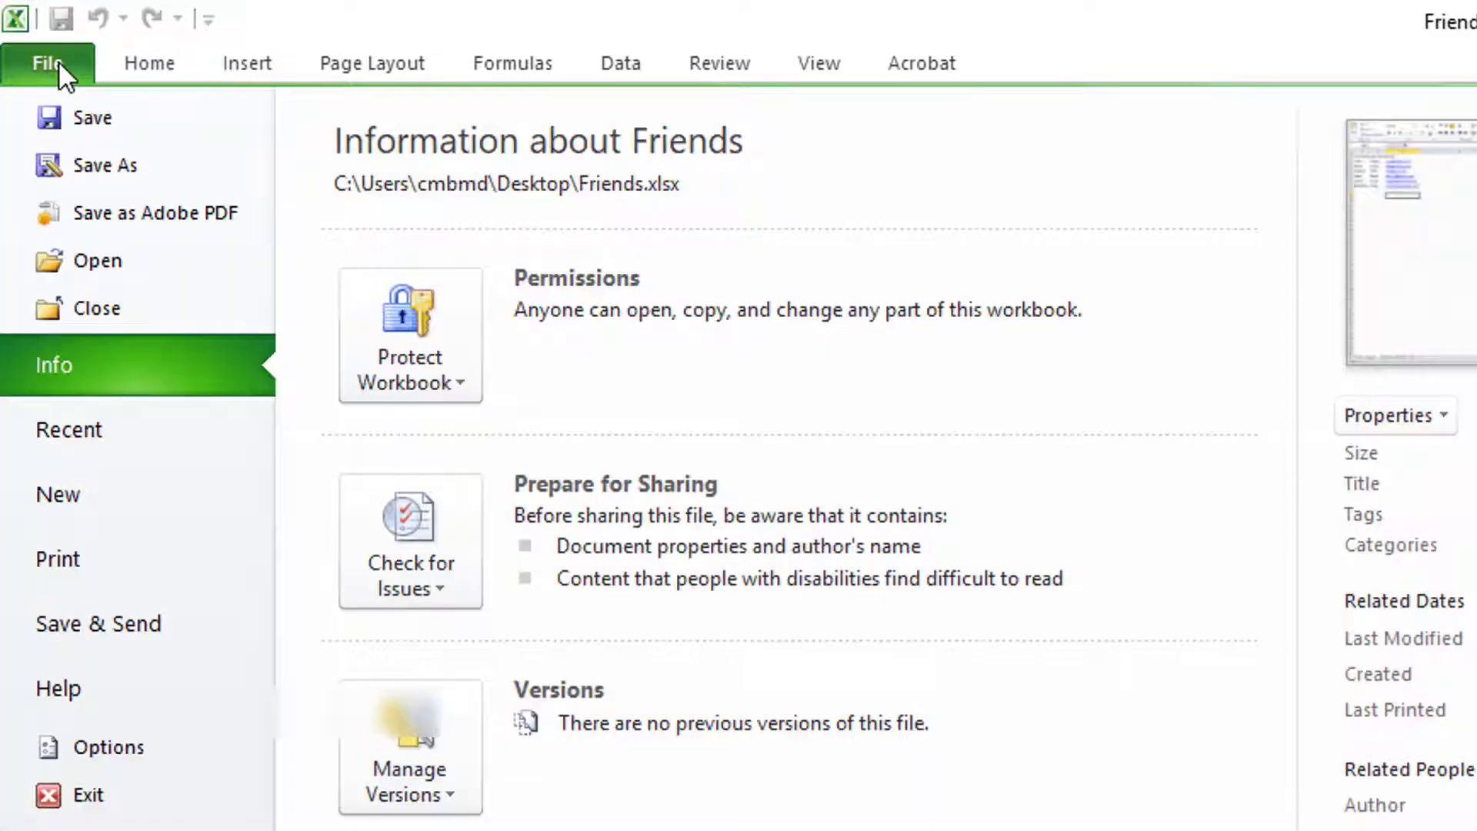
left_click(109, 163)
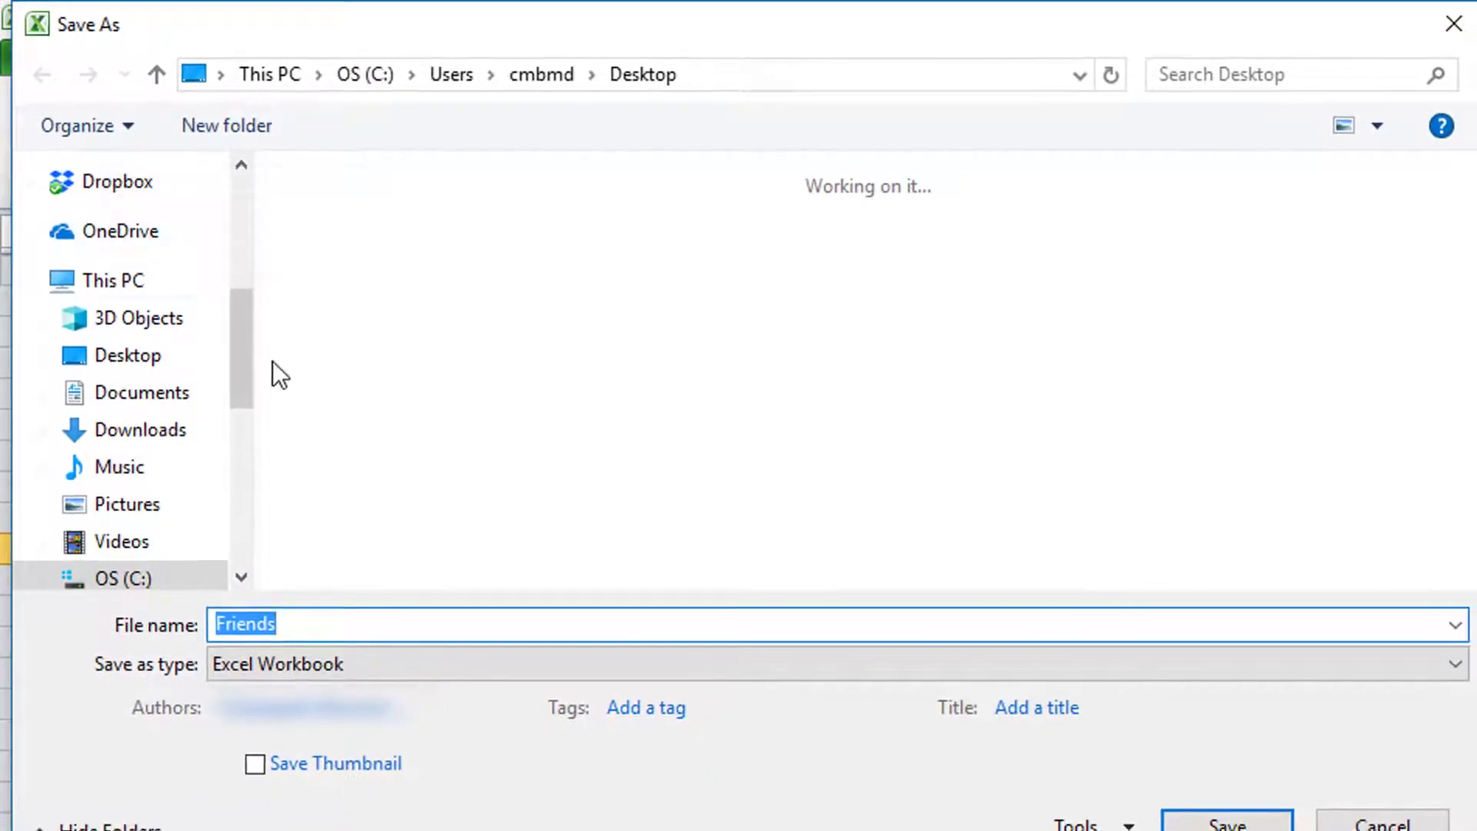
left_click(171, 356)
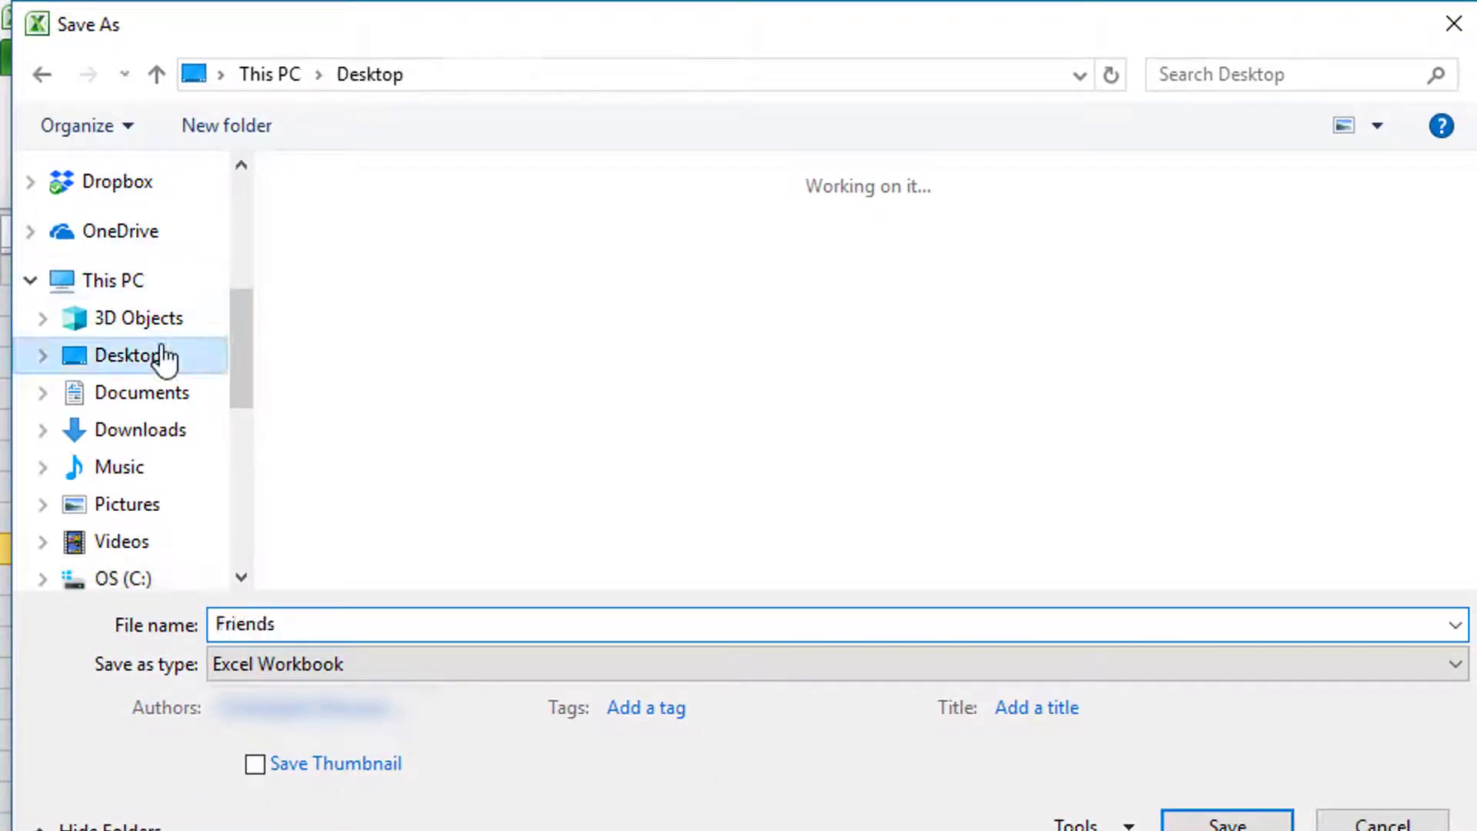
left_click(432, 651)
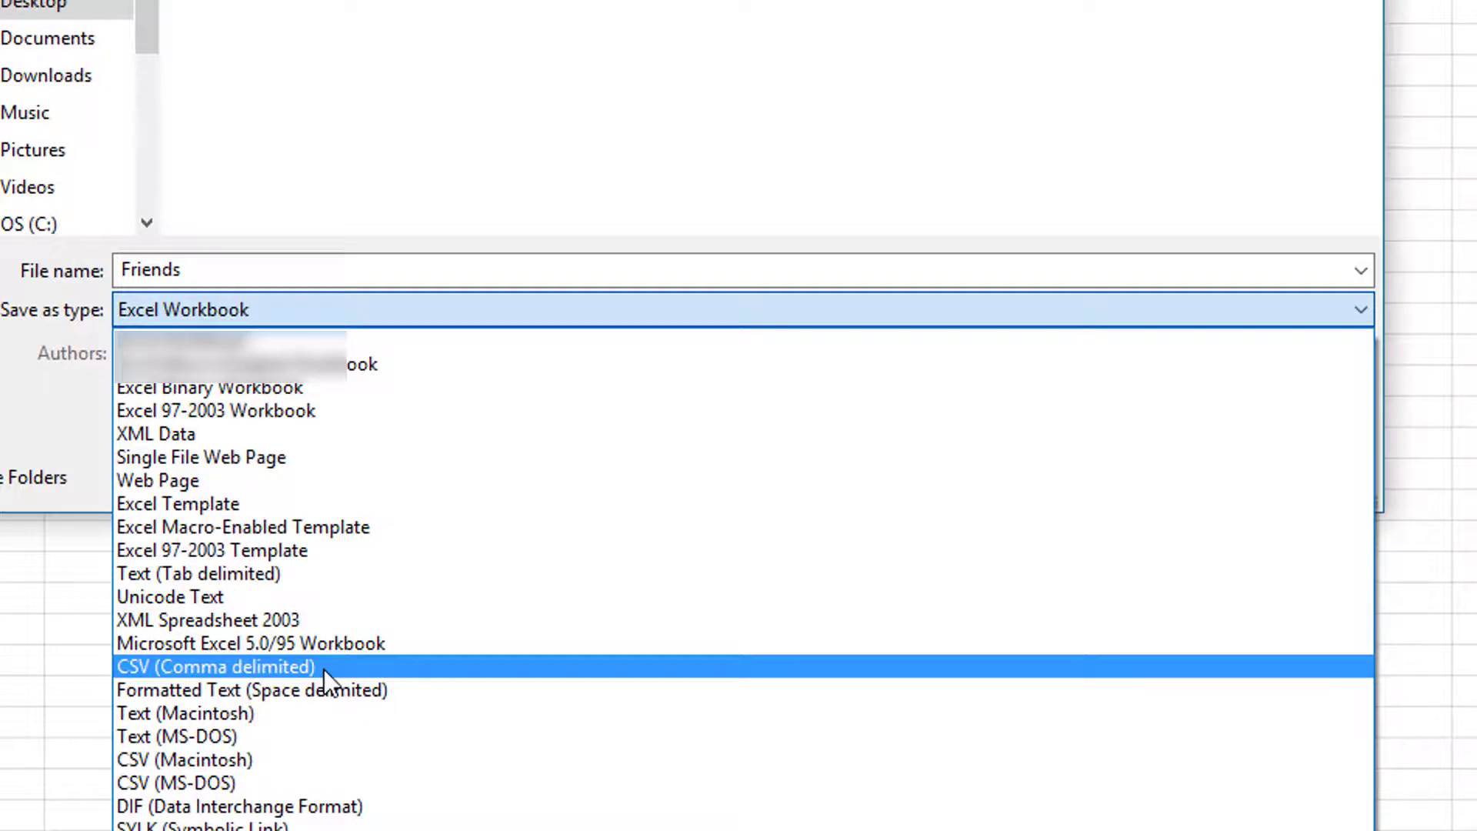
left_click(325, 667)
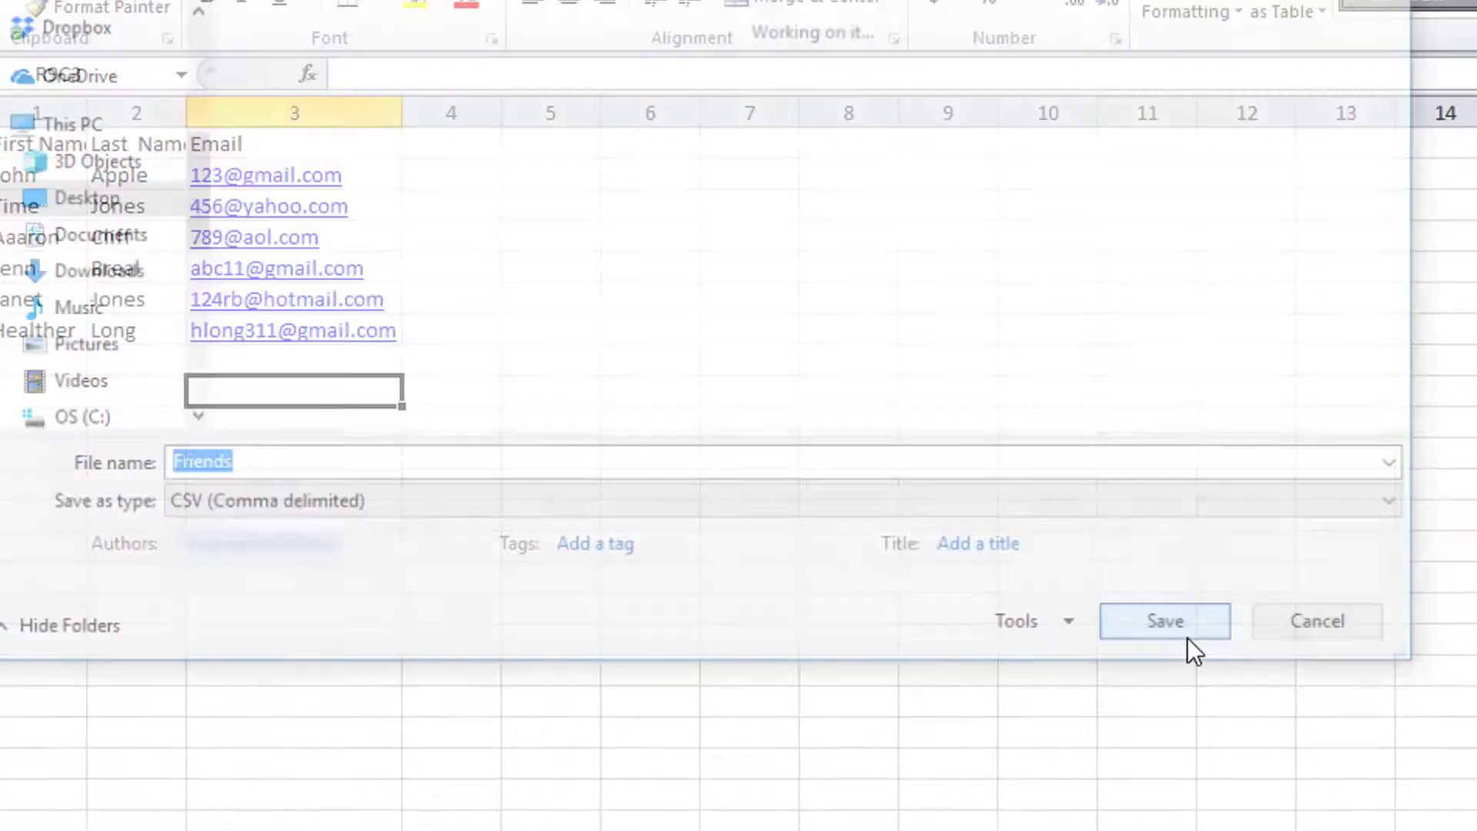
left_click(1240, 654)
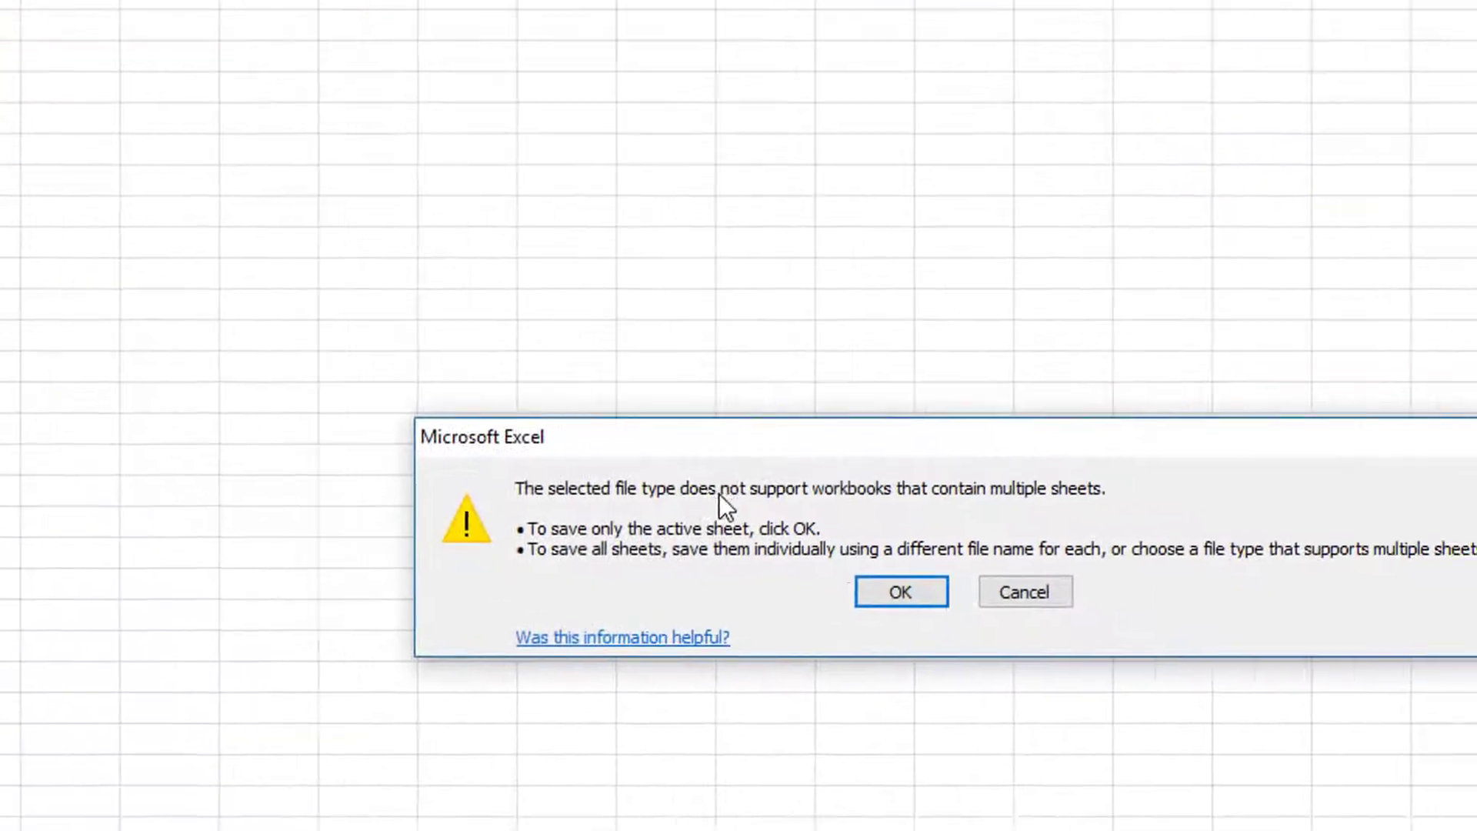
left_click(777, 555)
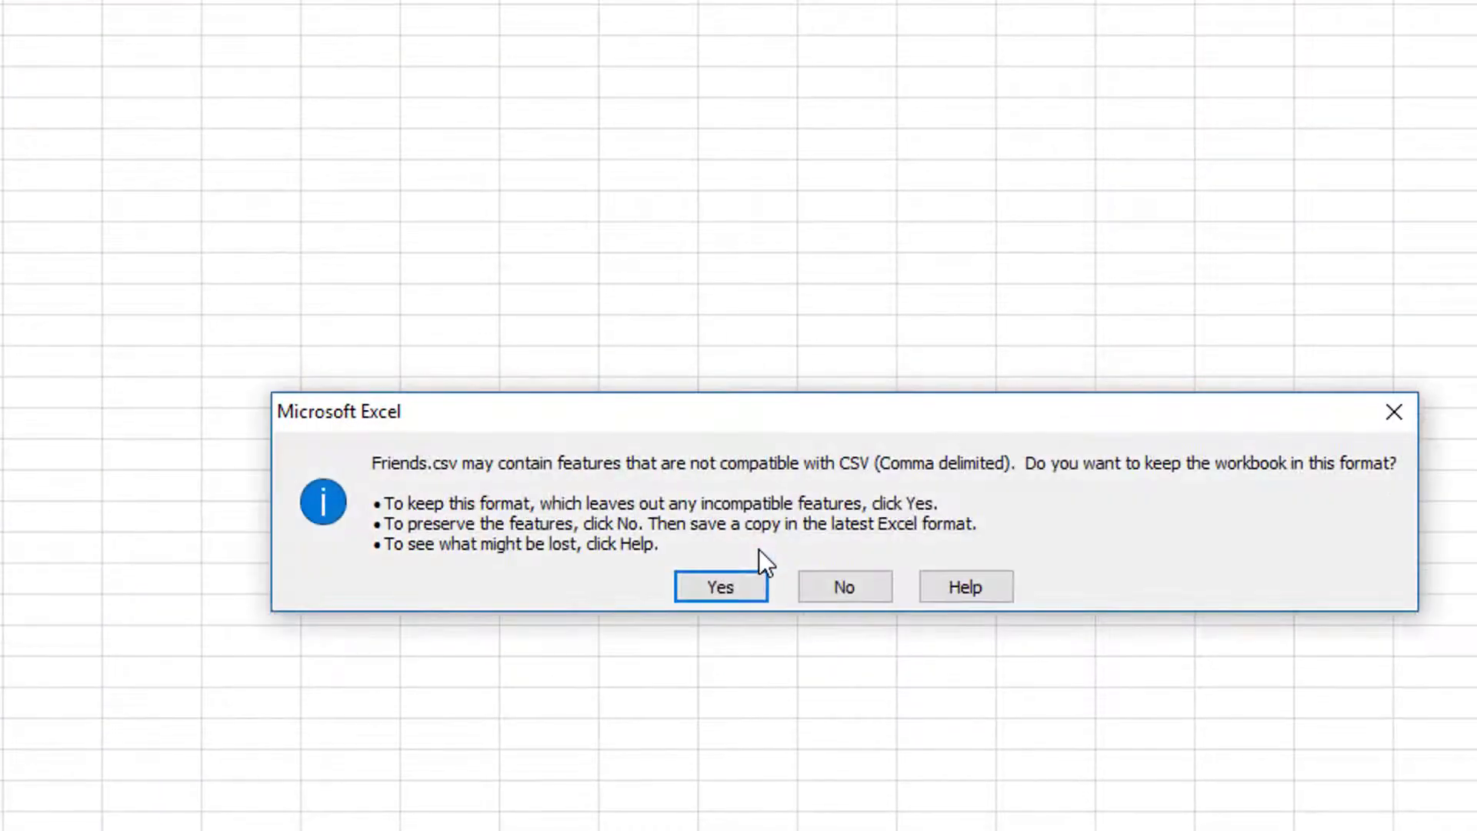
left_click(720, 587)
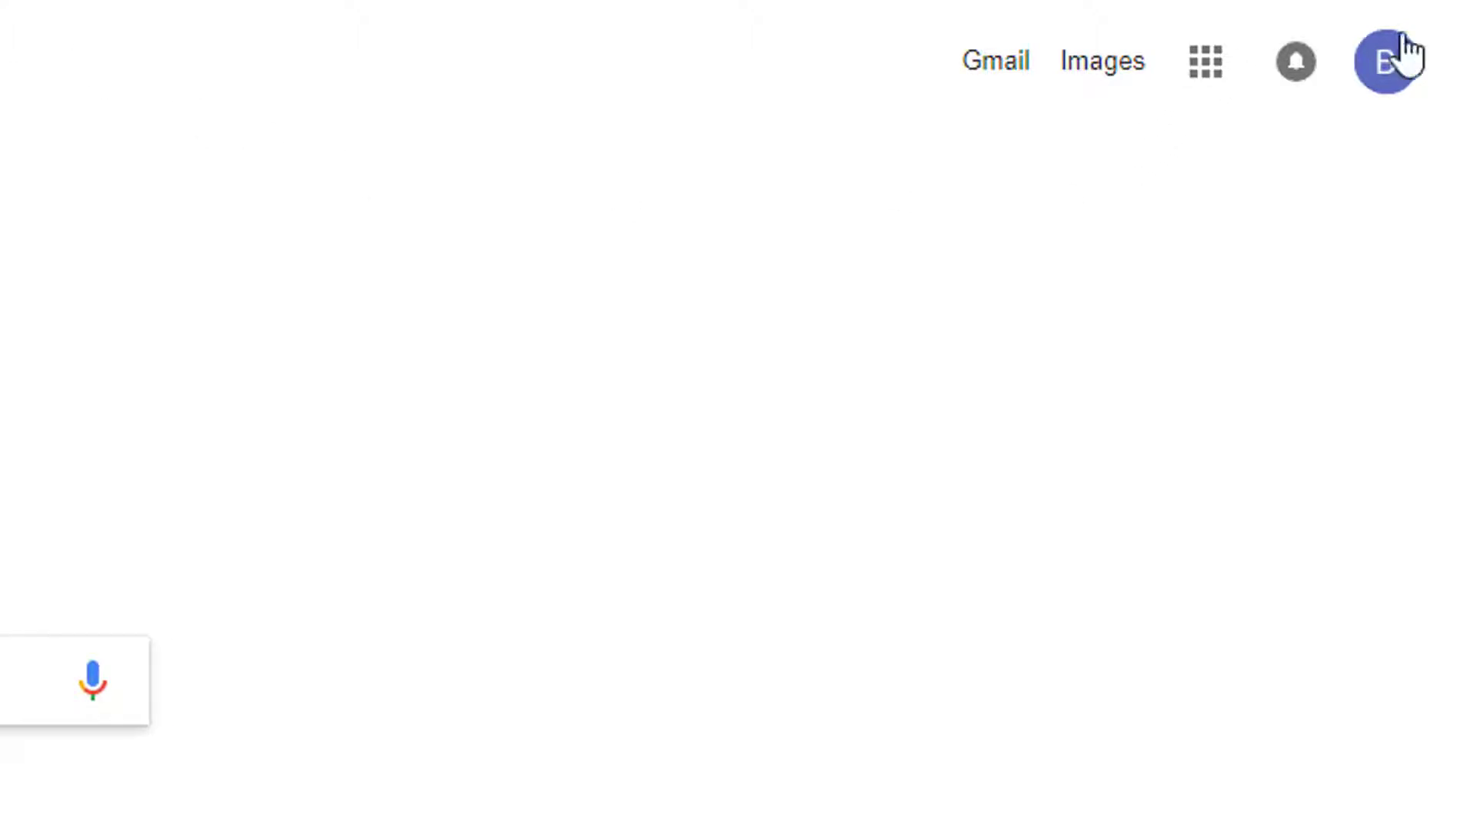
Switch to Gmail in the web browser and open its Contacts
left_click(1211, 69)
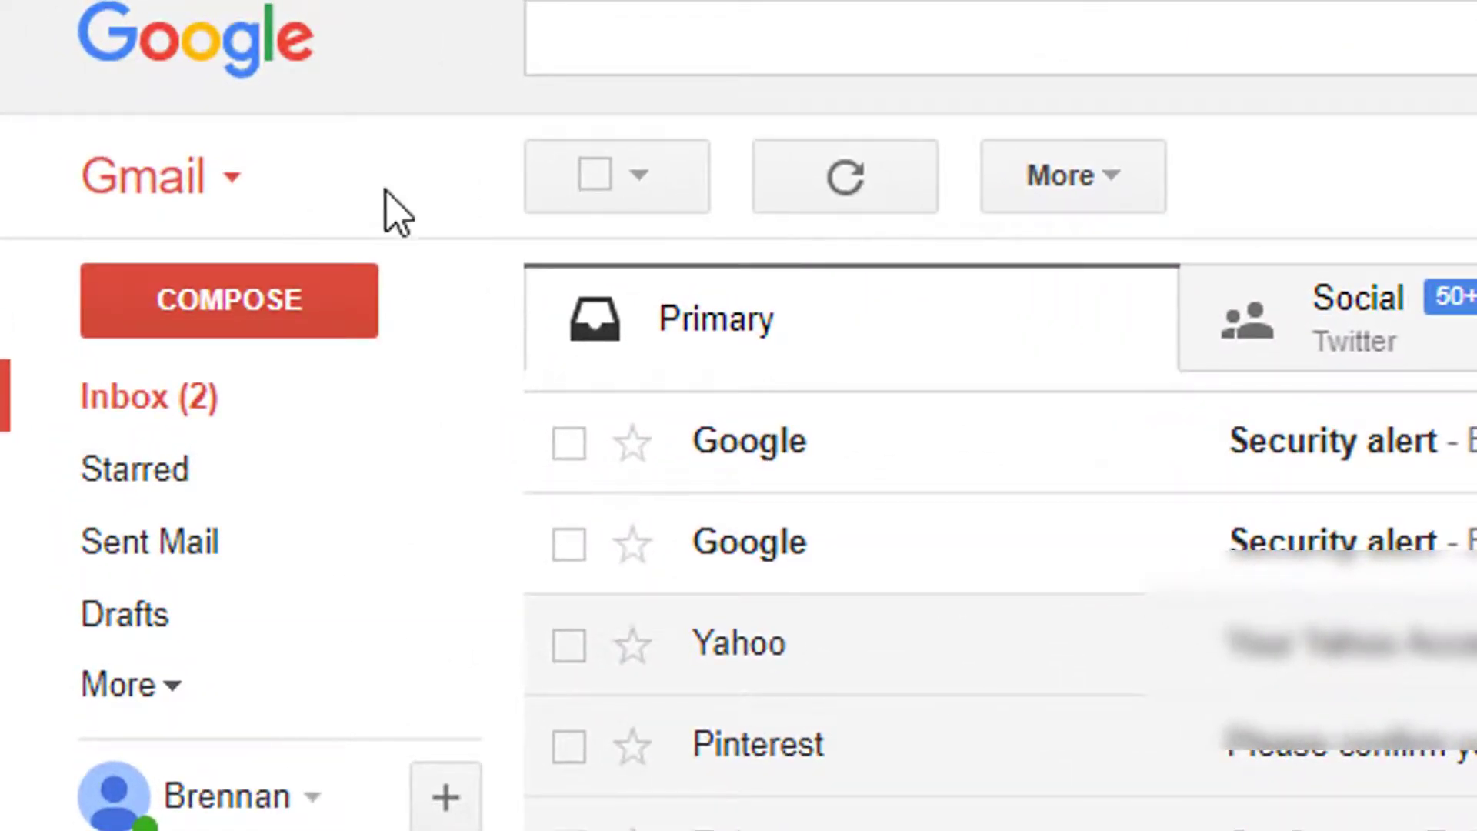
left_click(231, 177)
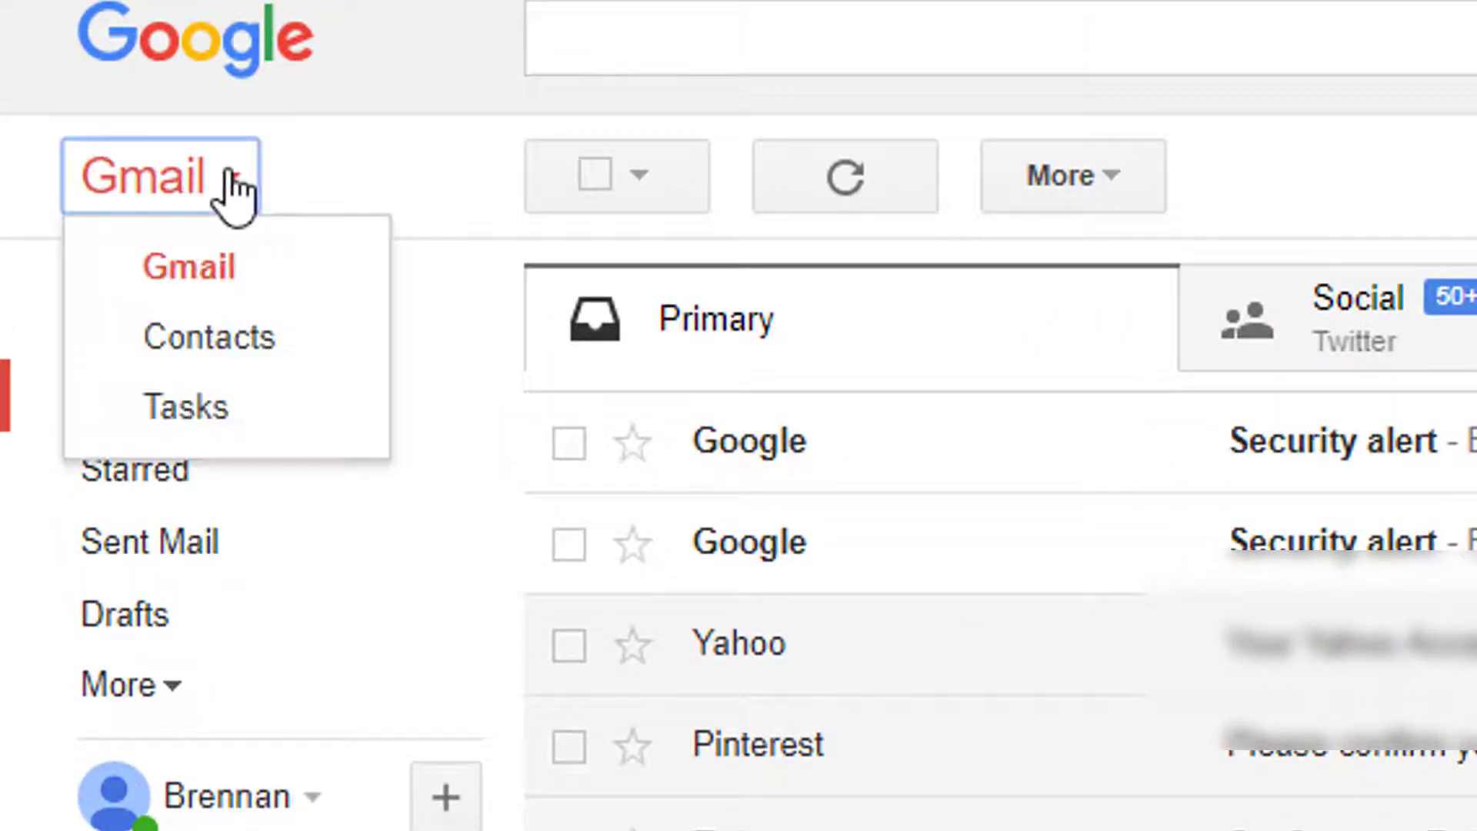
left_click(224, 354)
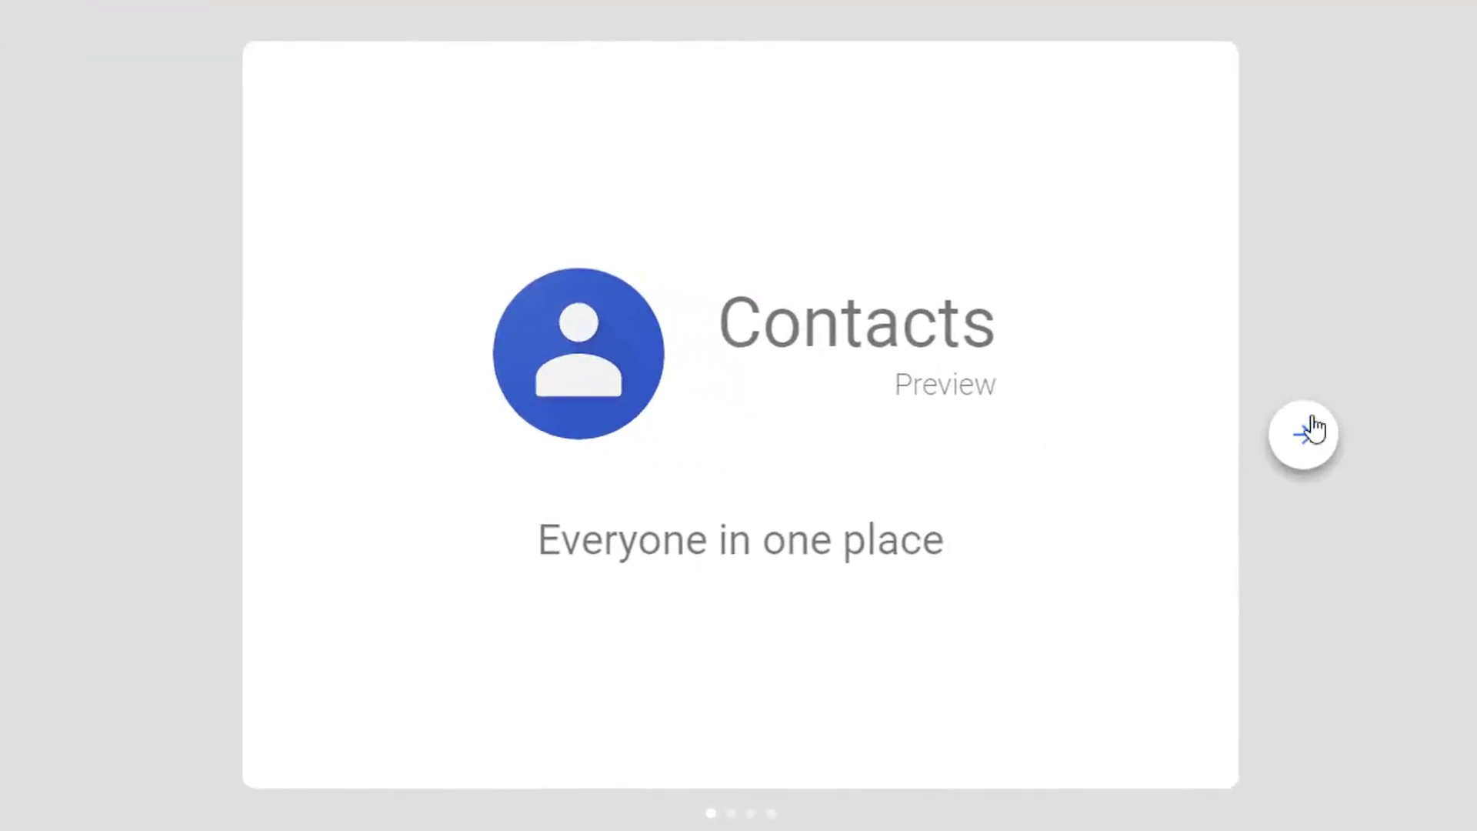
Go through the Contacts preview introduction to its end and dismiss the tip about adding a new contact
left_click(1305, 433)
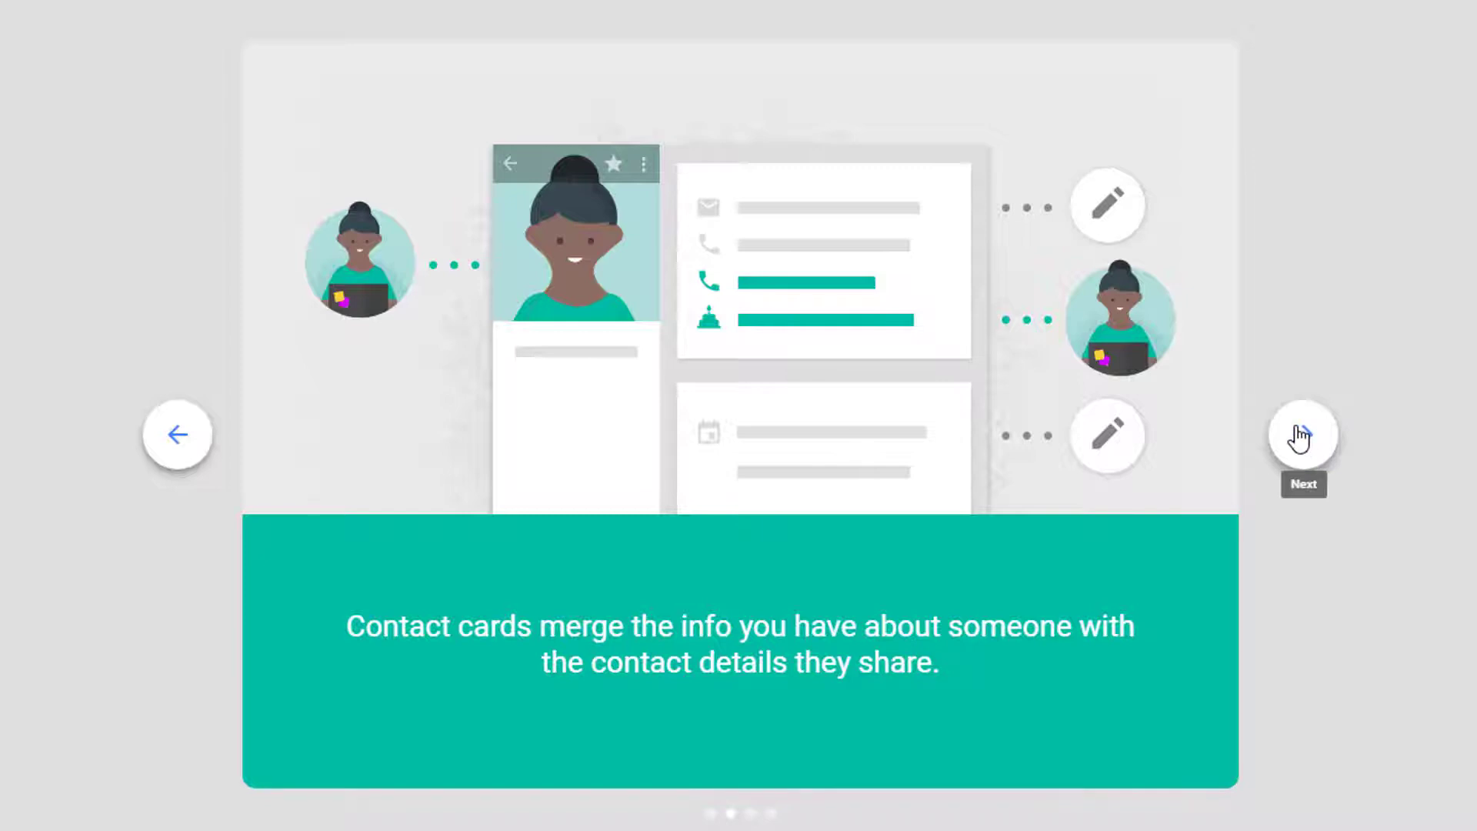
left_click(1296, 435)
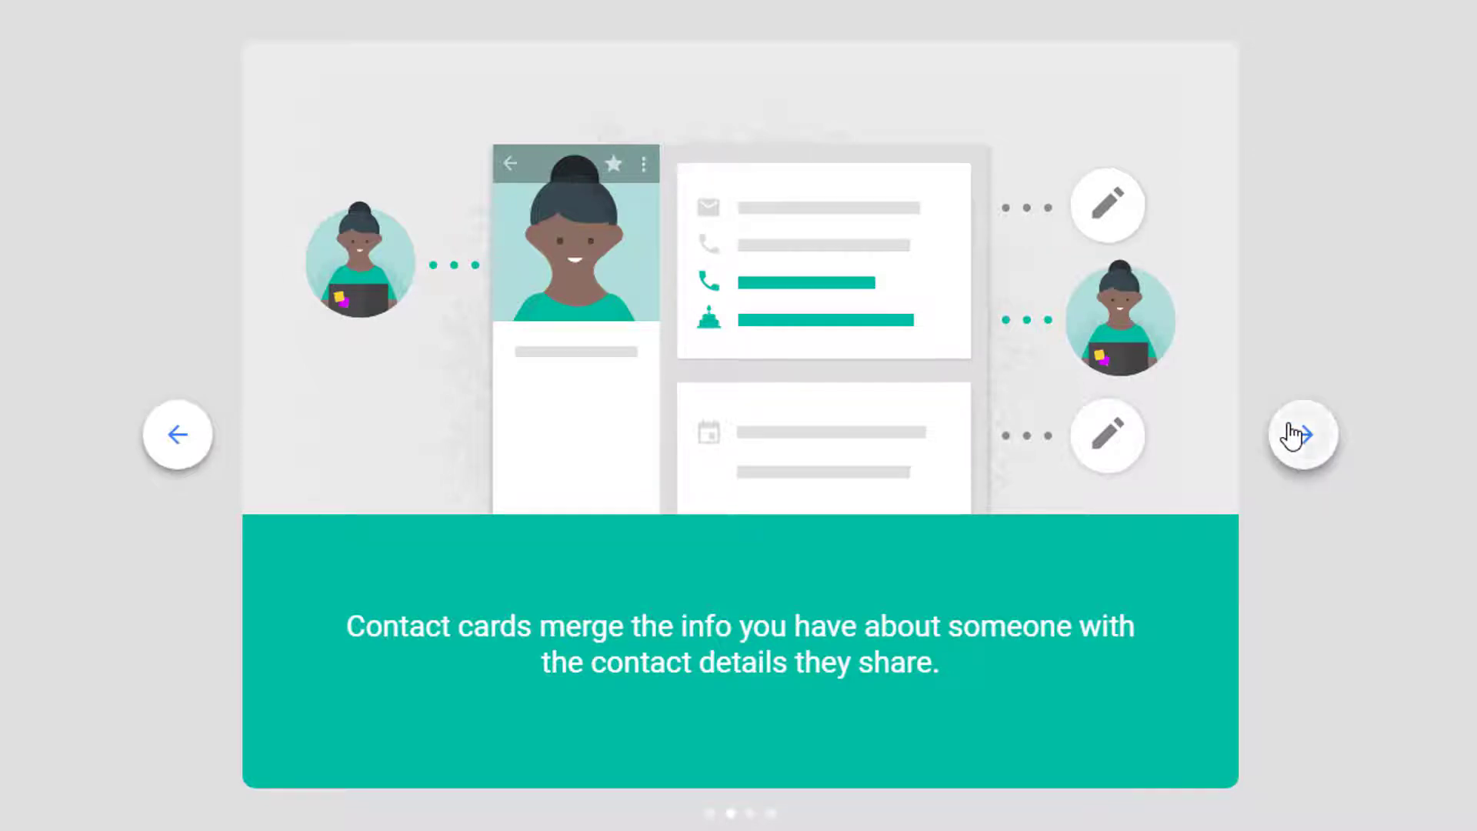
left_click(1292, 435)
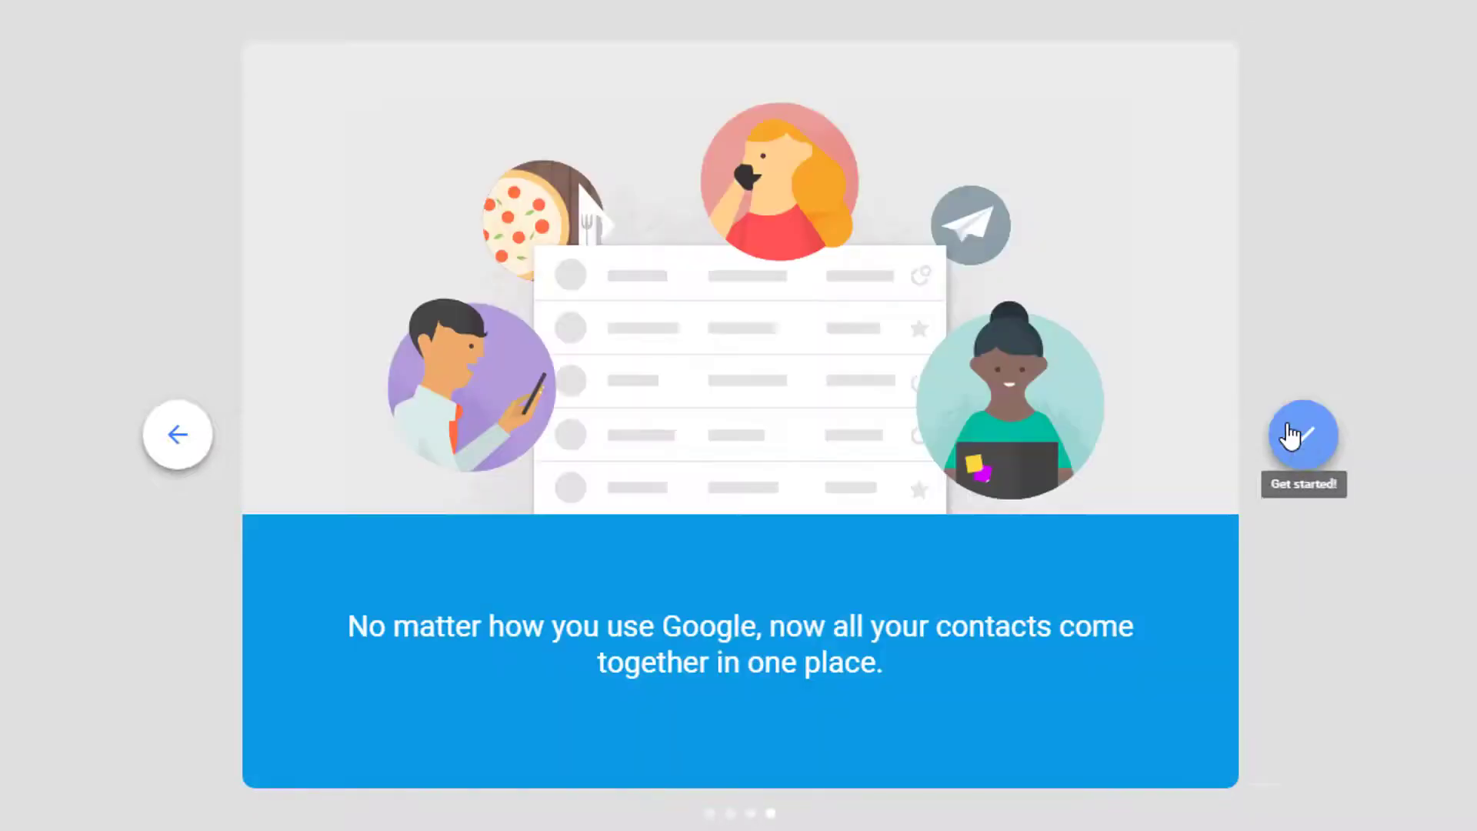
left_click(1287, 431)
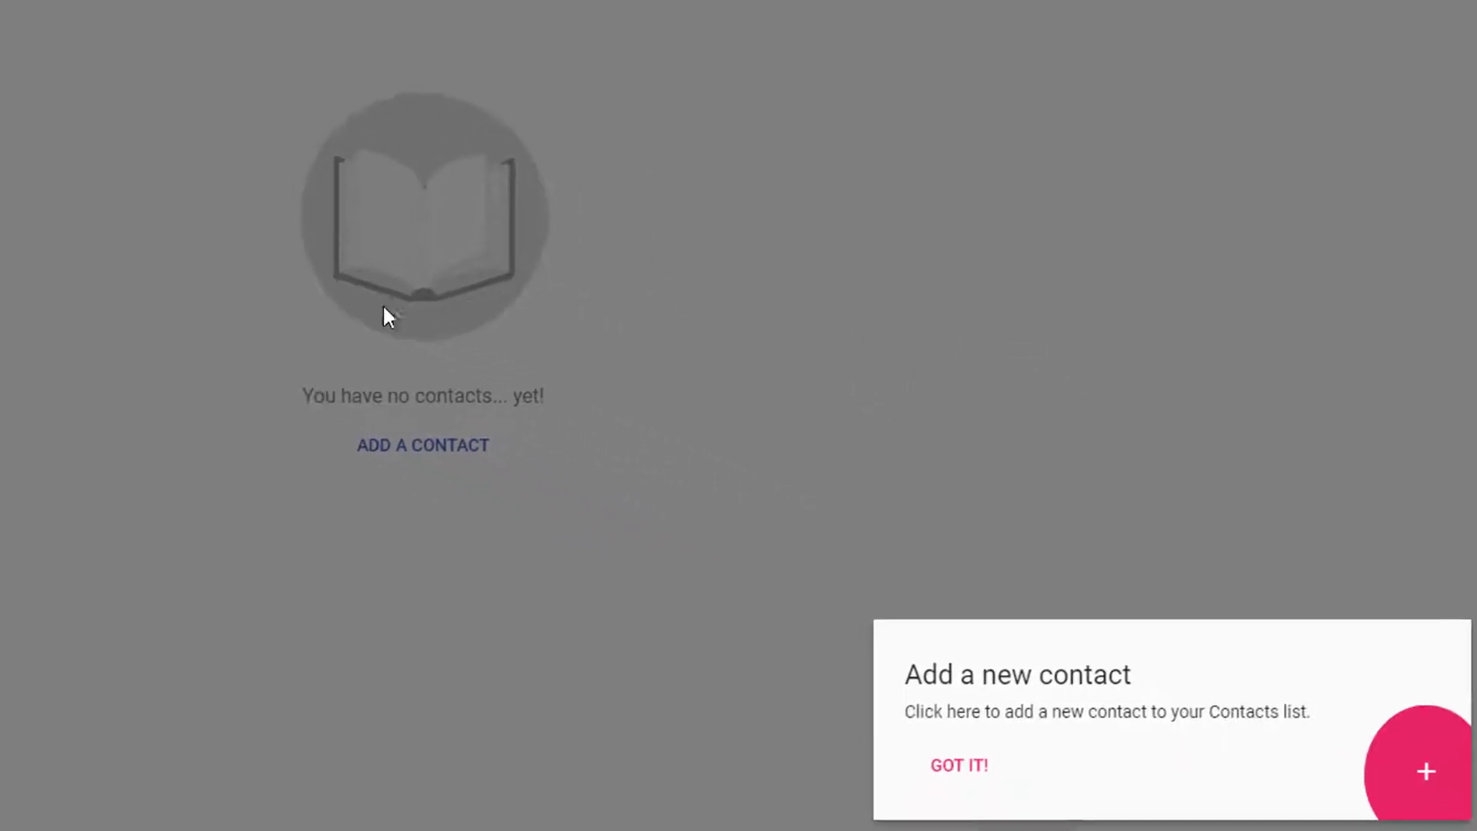
left_click(961, 775)
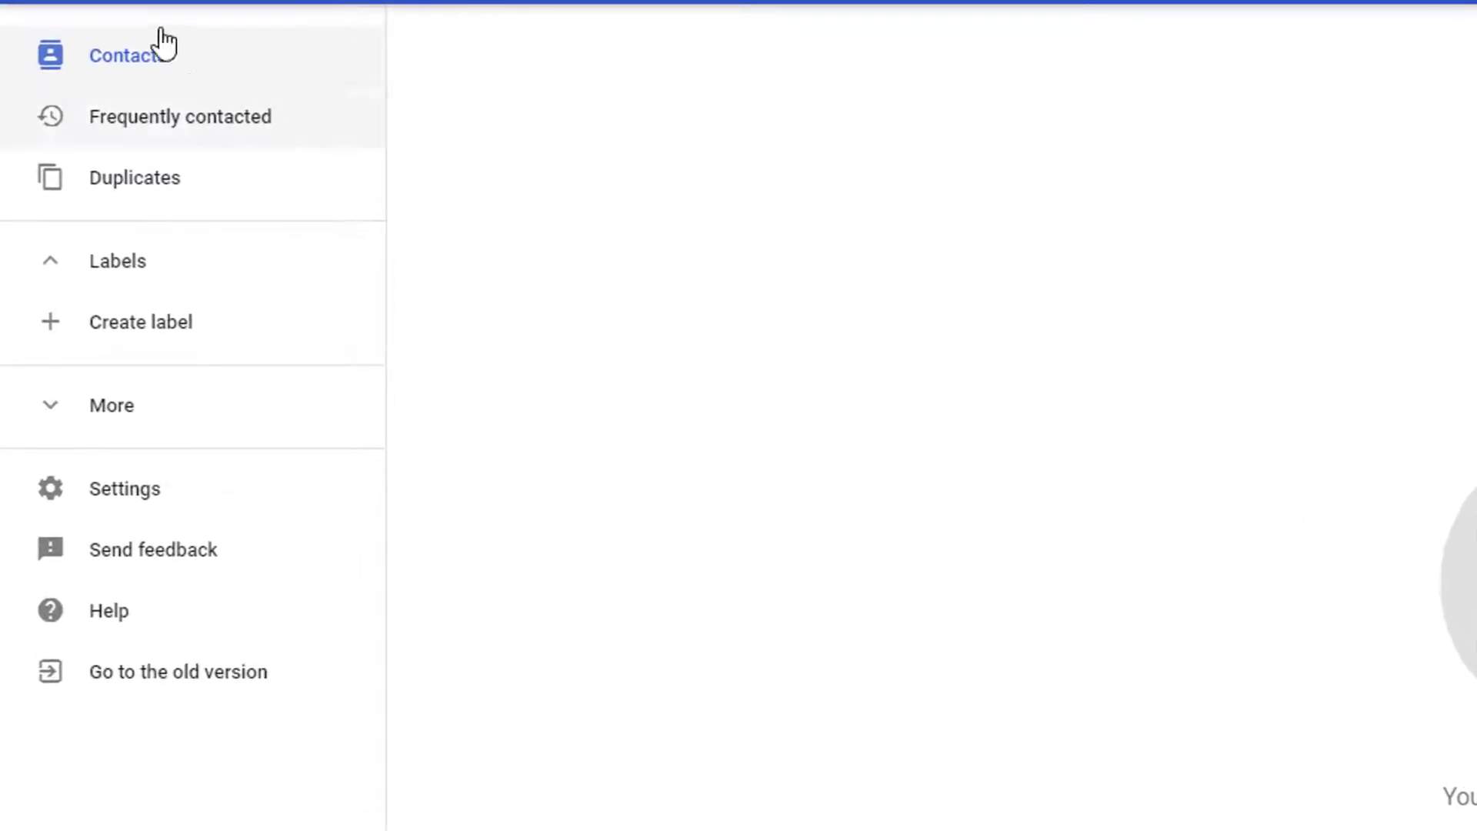
Choose to import contacts from a CSV or vCard file and go to the old version of Google Contacts for it
left_click(96, 406)
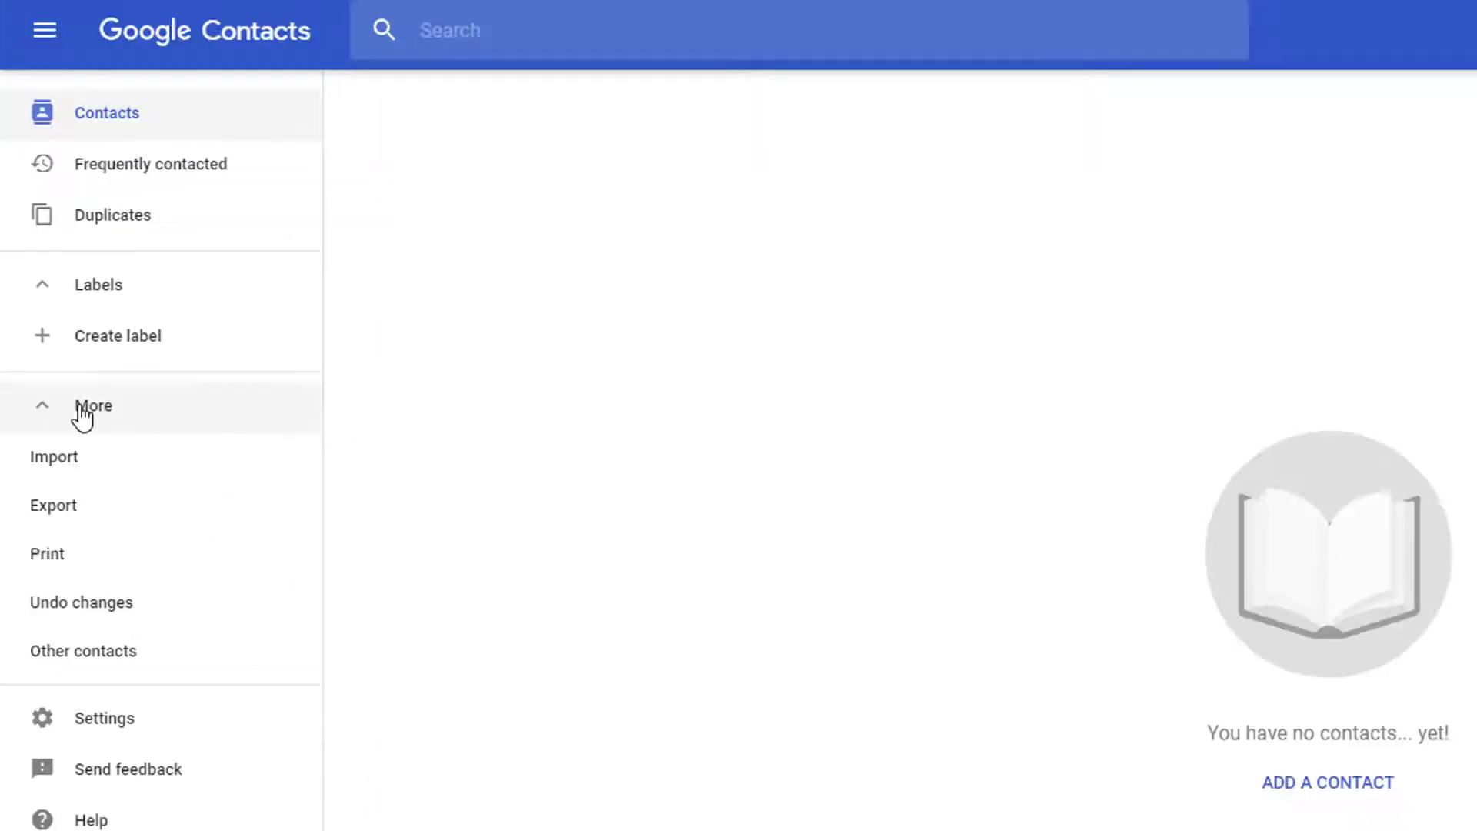
left_click(96, 406)
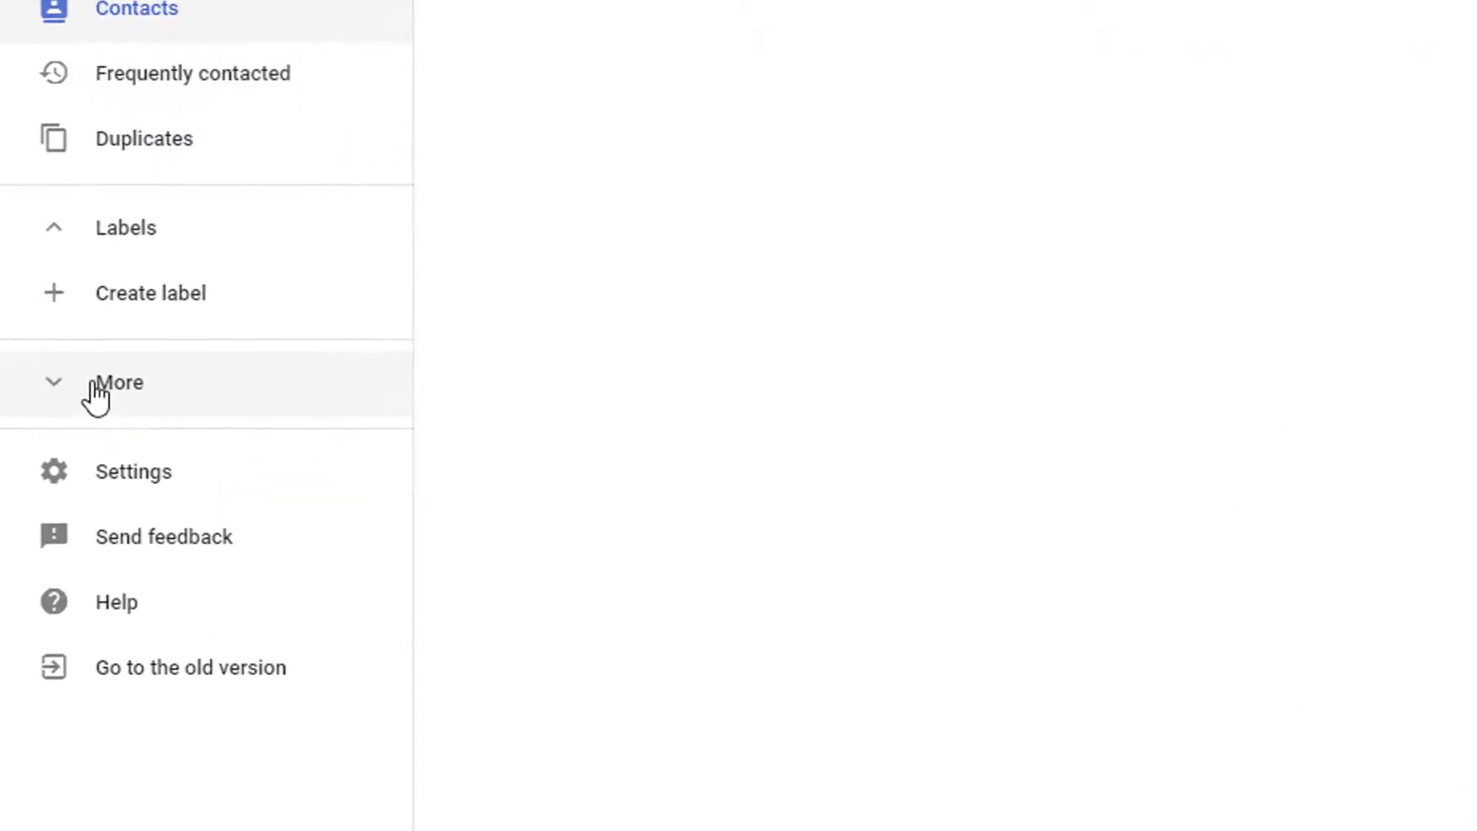
left_click(93, 385)
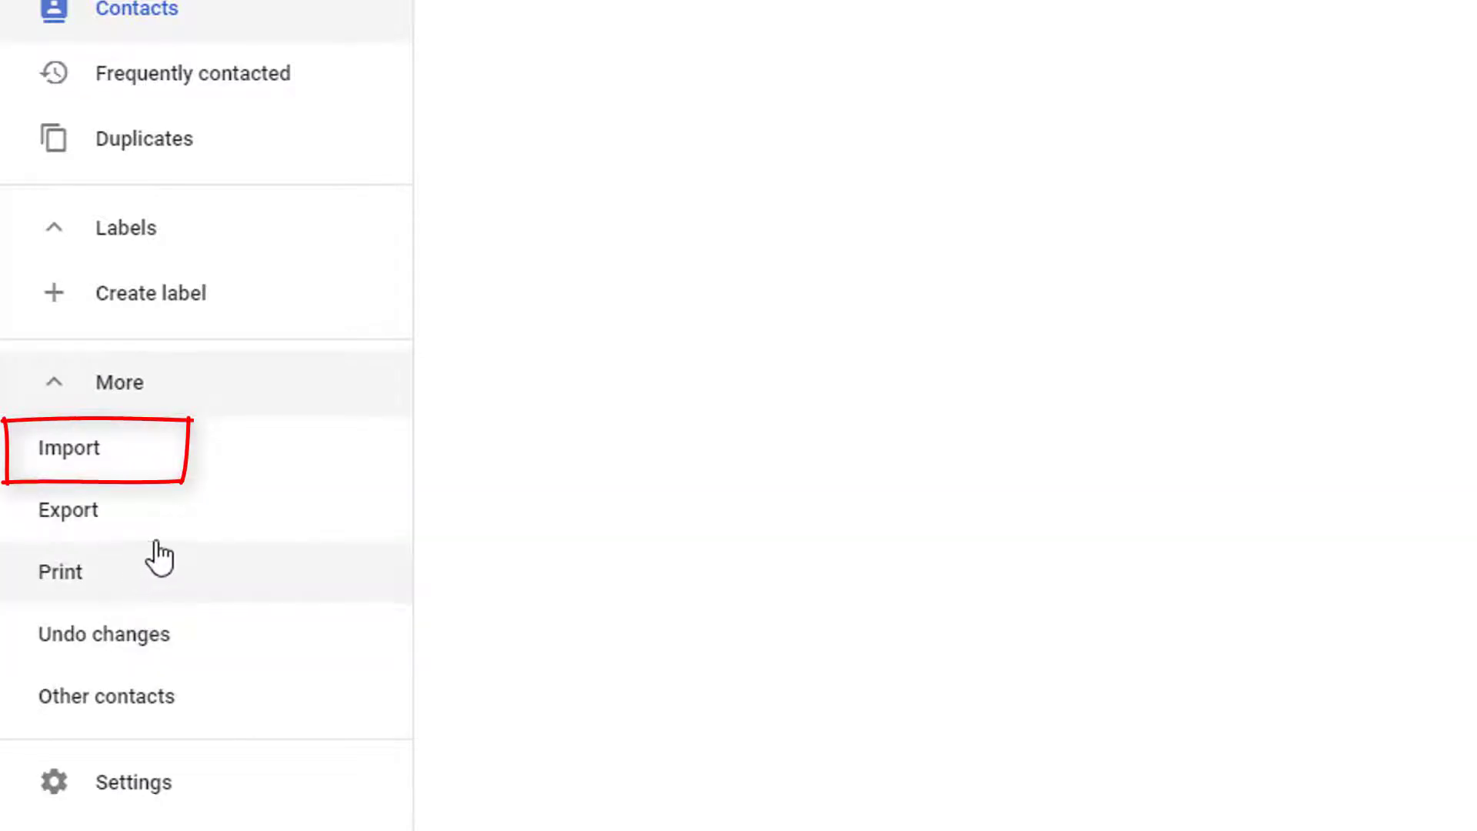
left_click(106, 460)
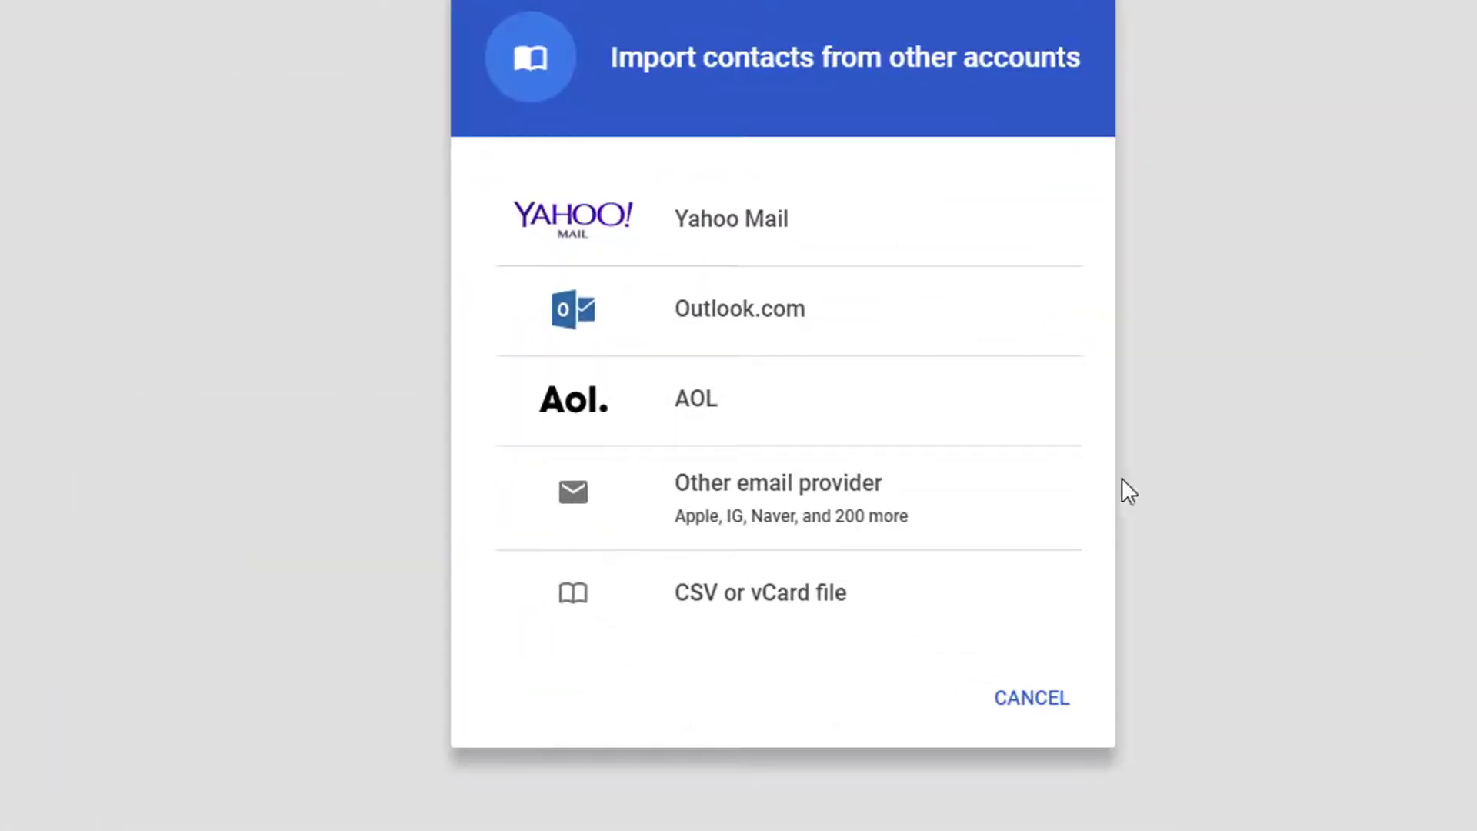
left_click(695, 600)
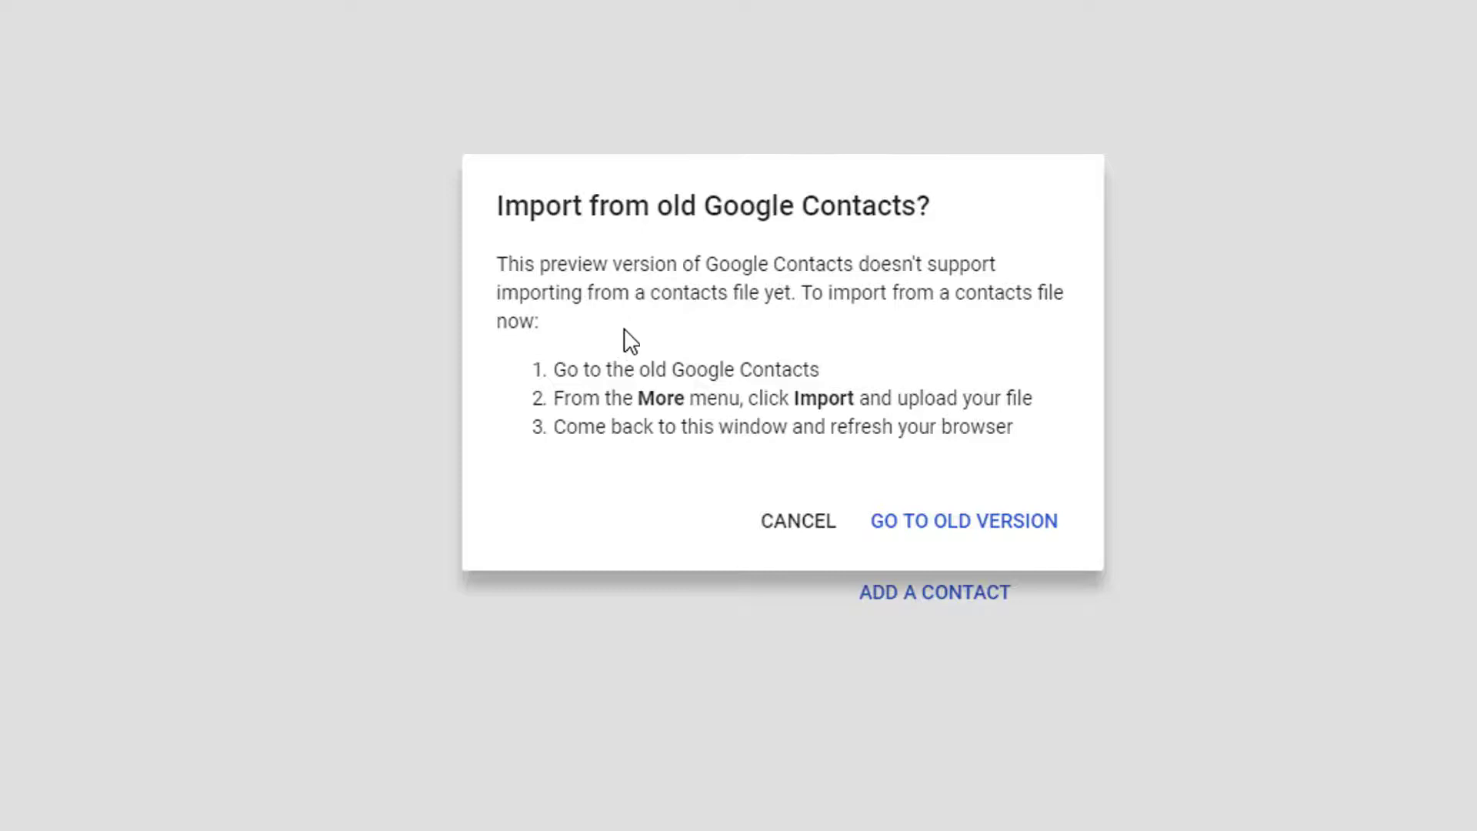
left_click(927, 533)
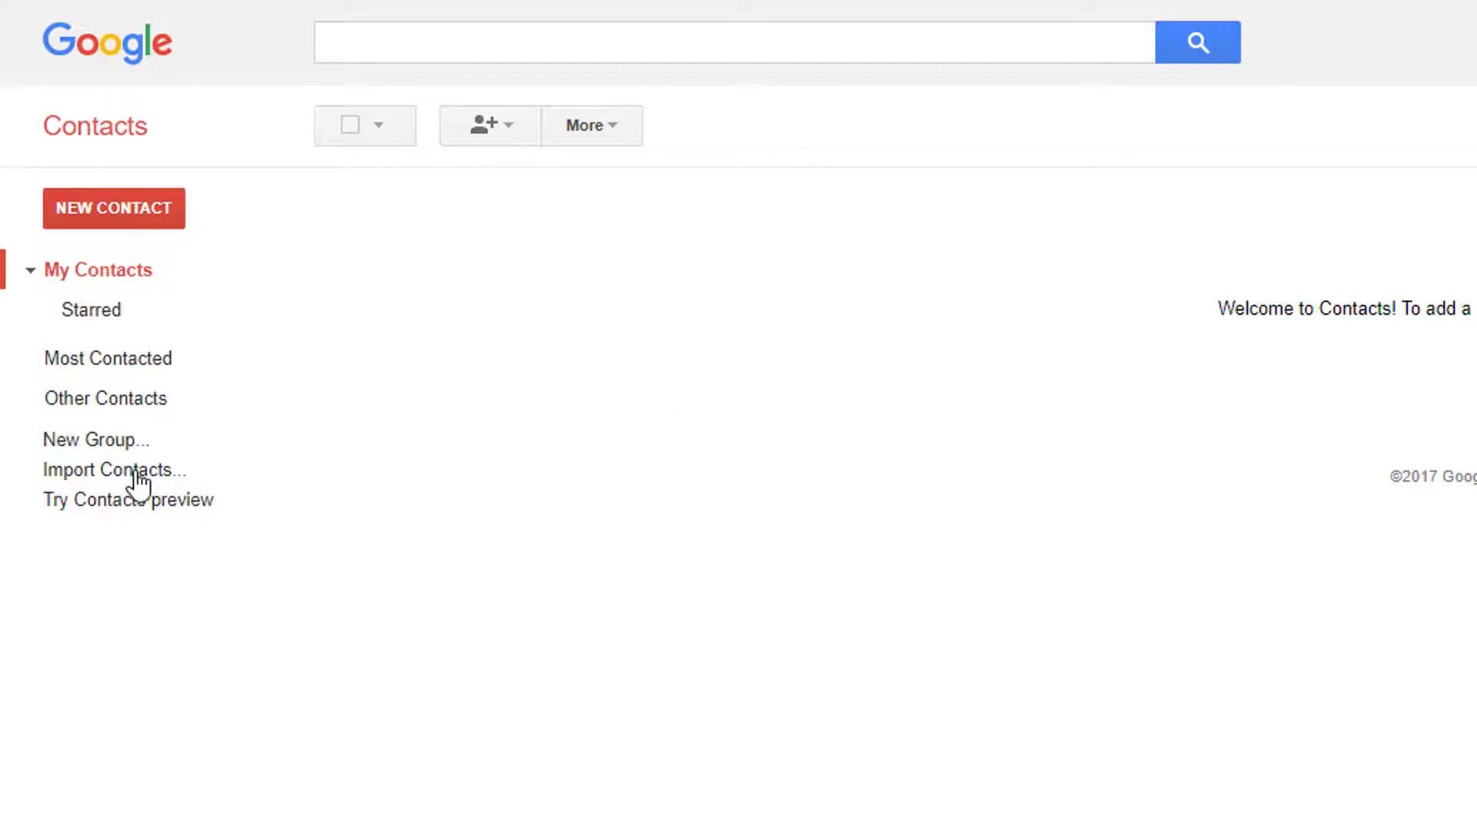
Import the contacts from the Friends.csv file on the Desktop
left_click(608, 125)
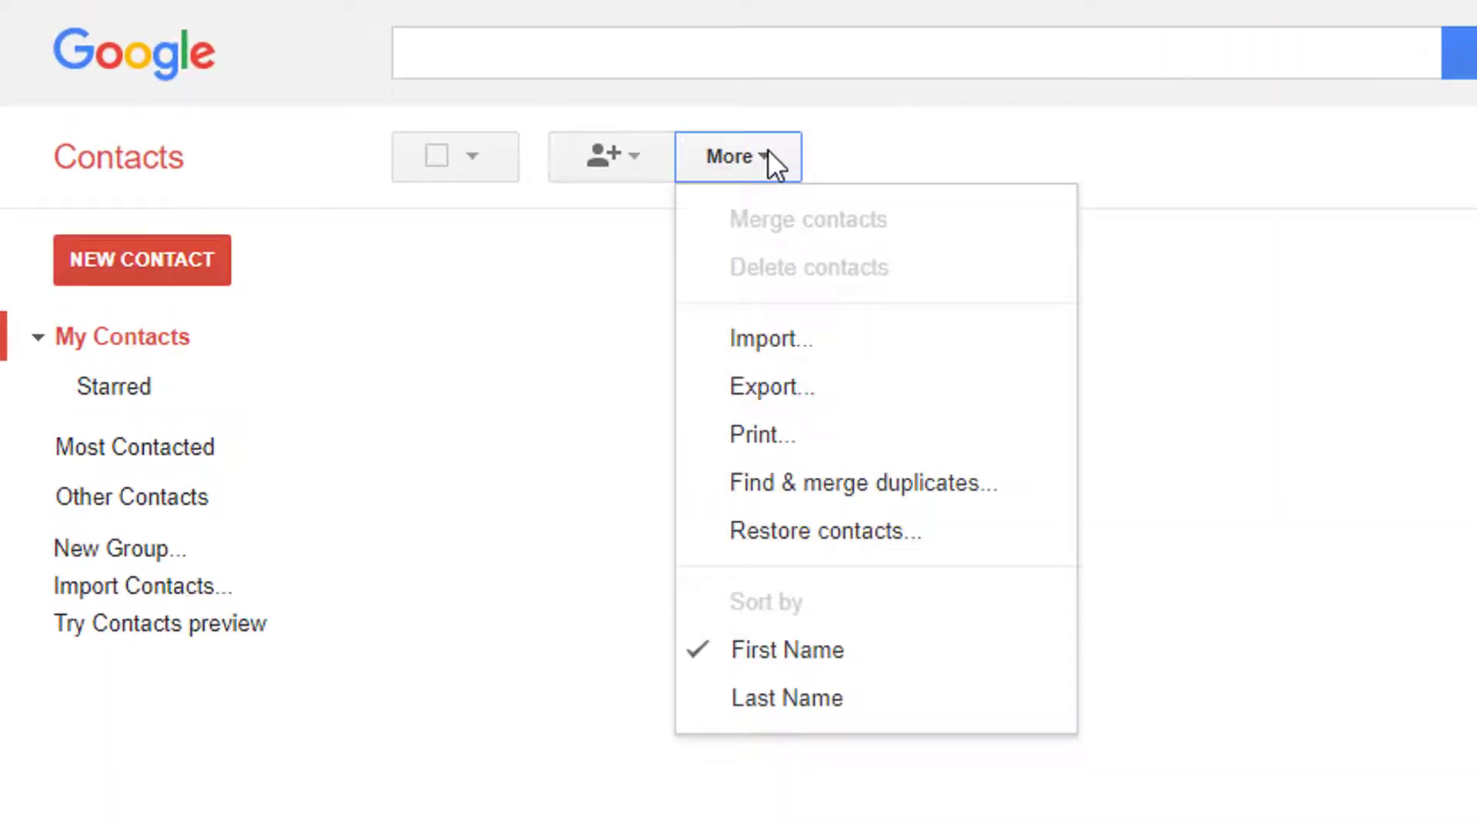
left_click(840, 354)
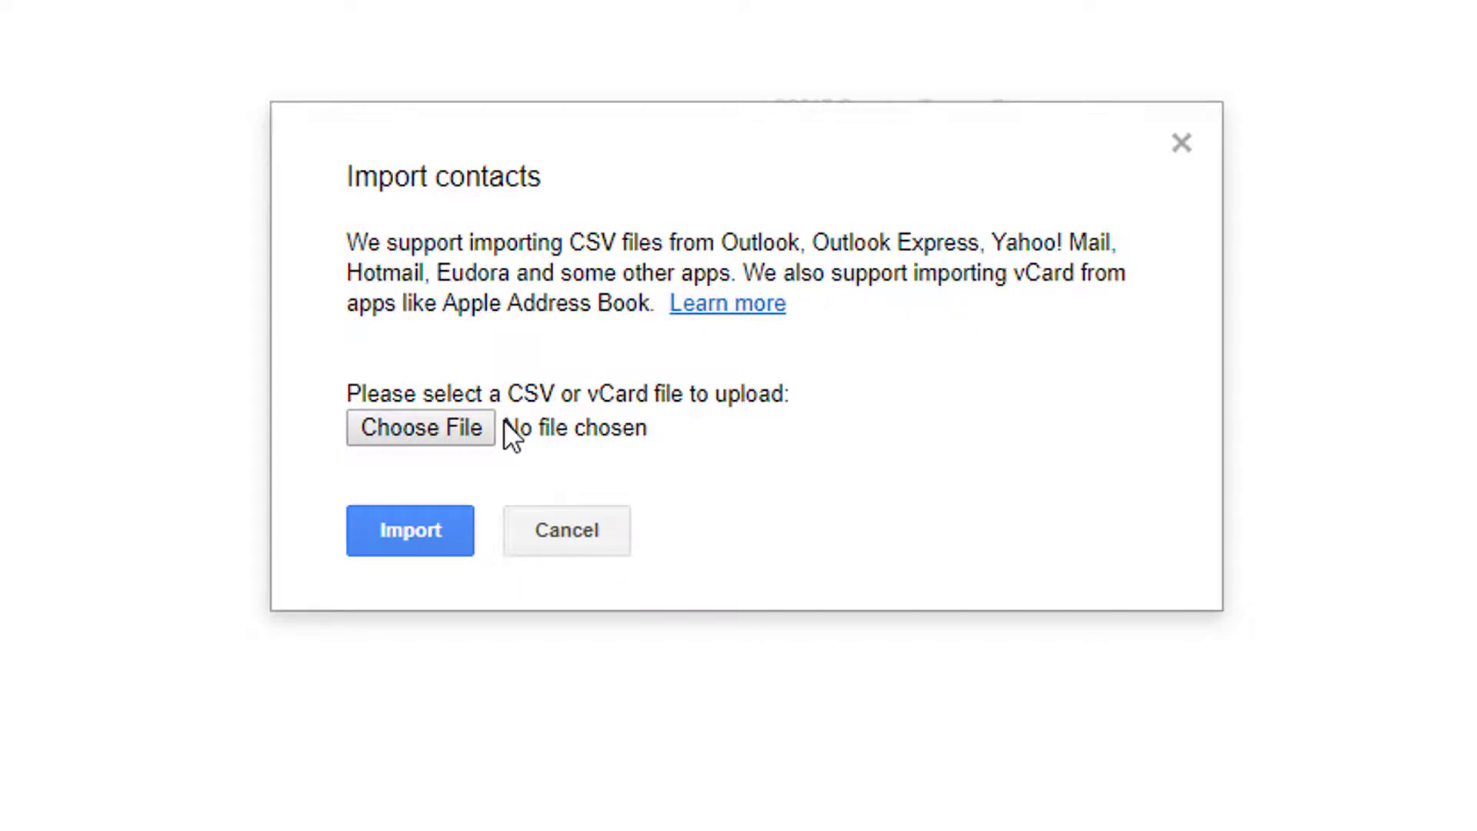
left_click(547, 499)
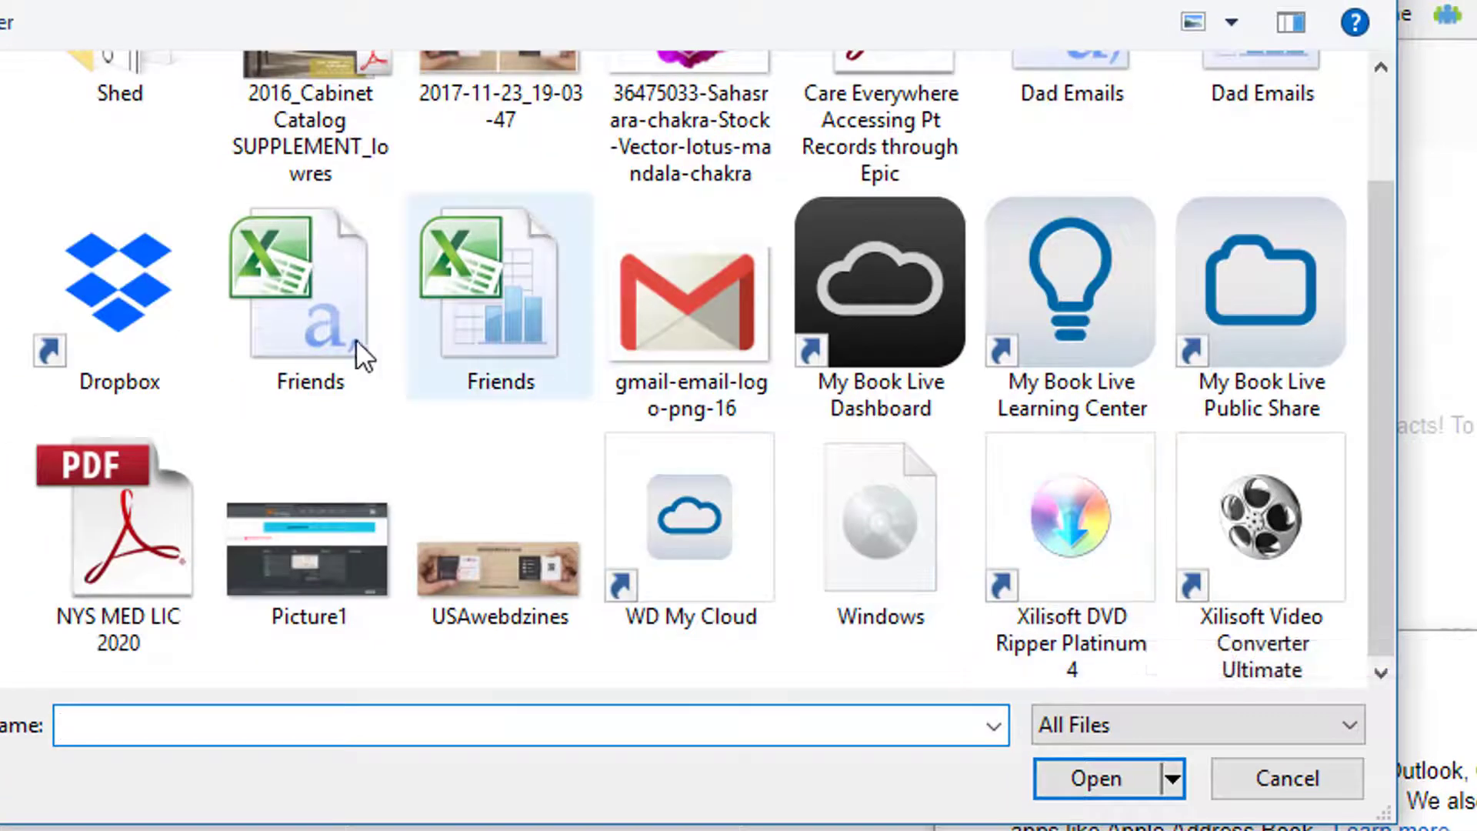
left_click(316, 348)
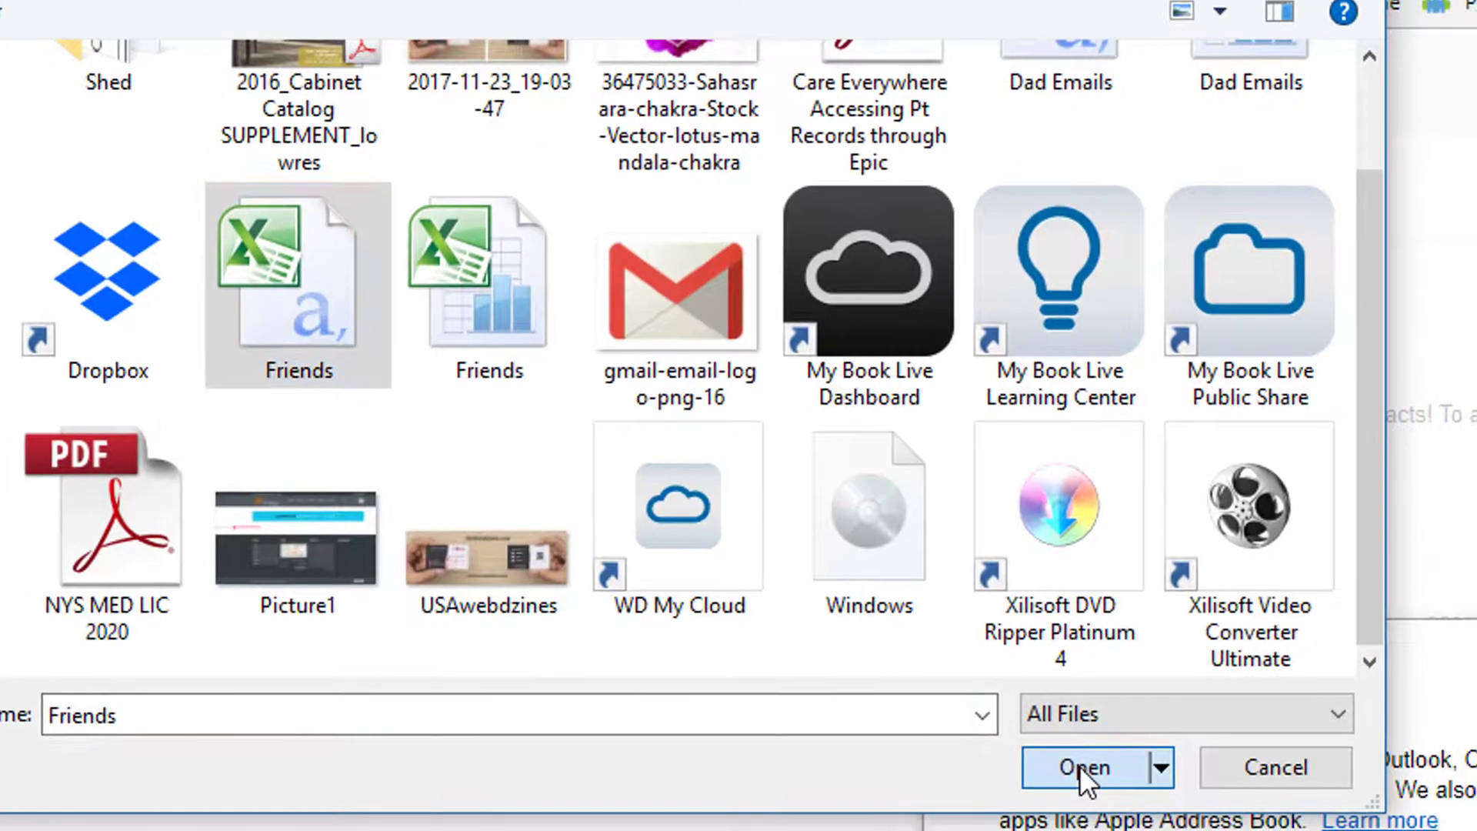
left_click(1092, 775)
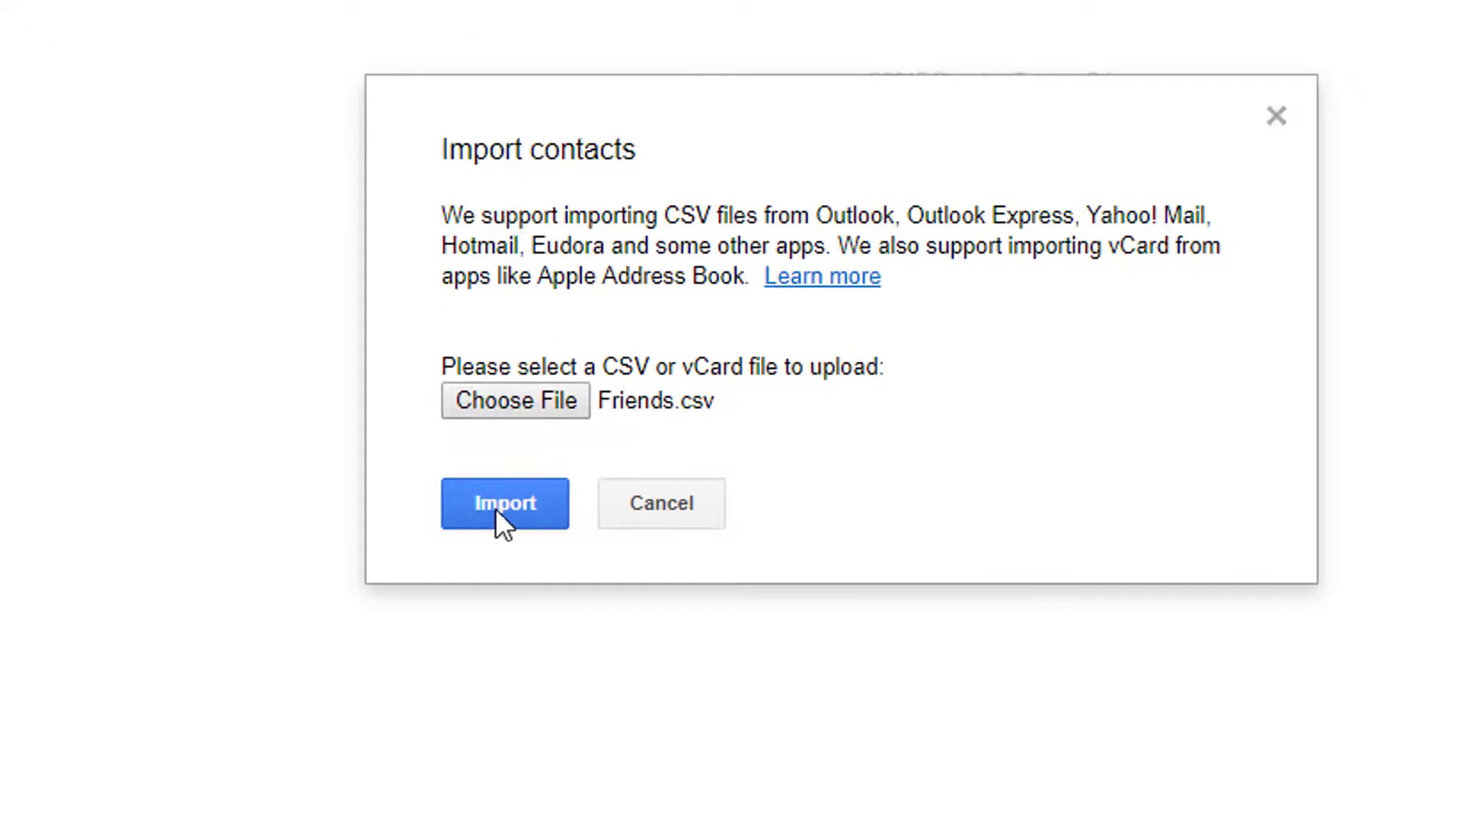
left_click(500, 508)
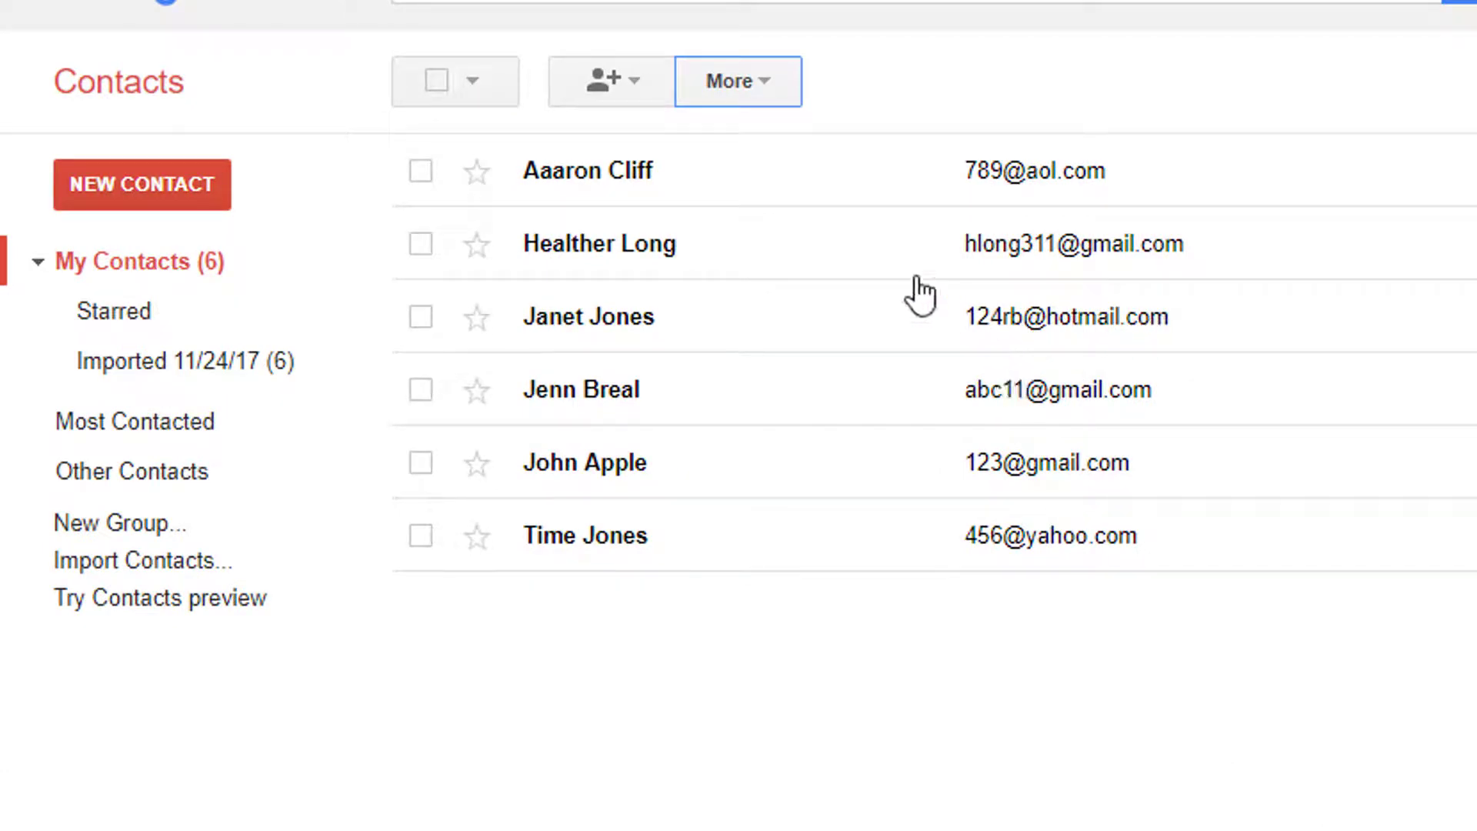
Select all imported contacts and put them in a new group named "Work Email List"
left_click(430, 80)
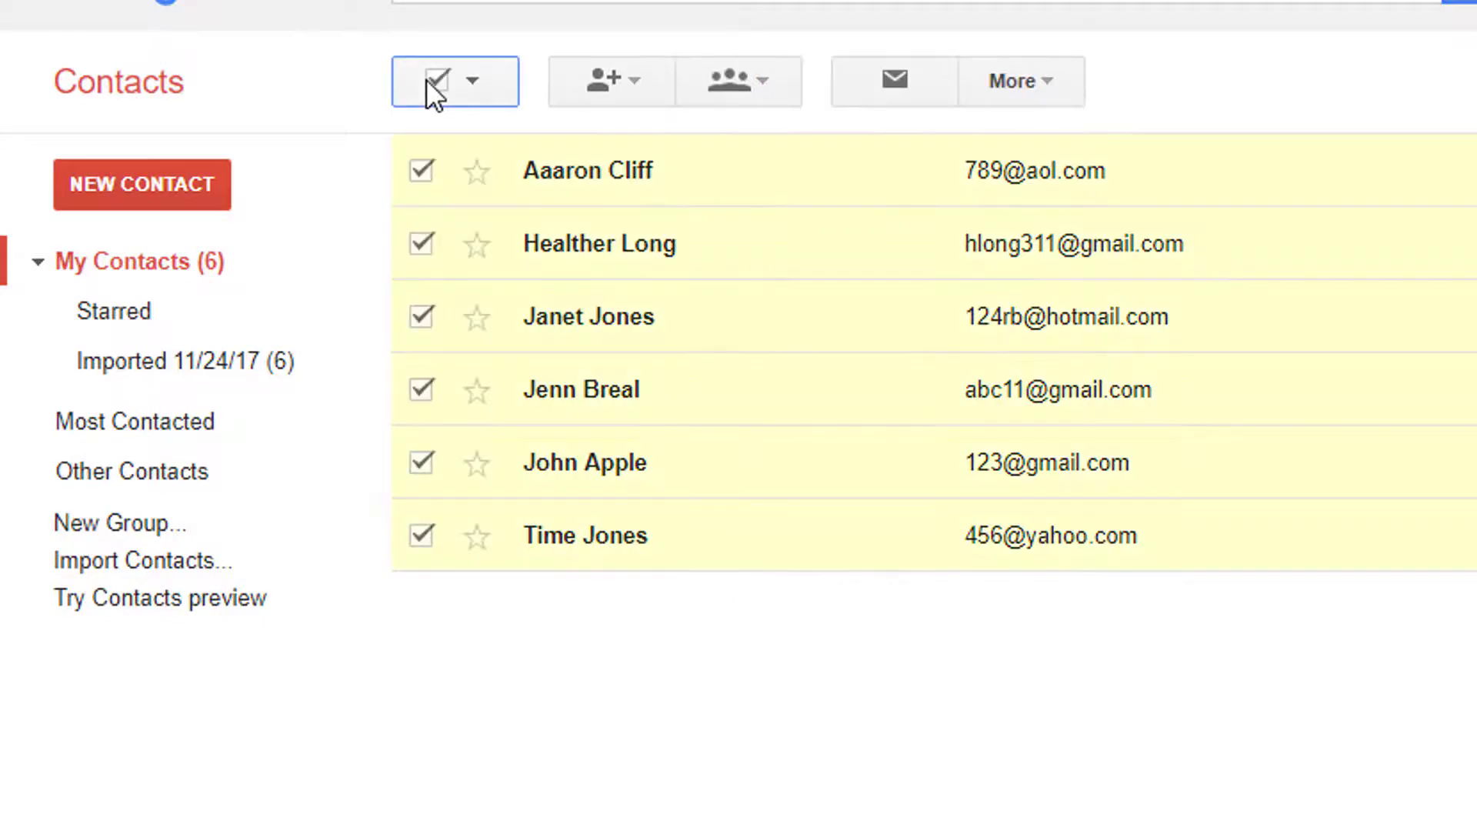
left_click(761, 84)
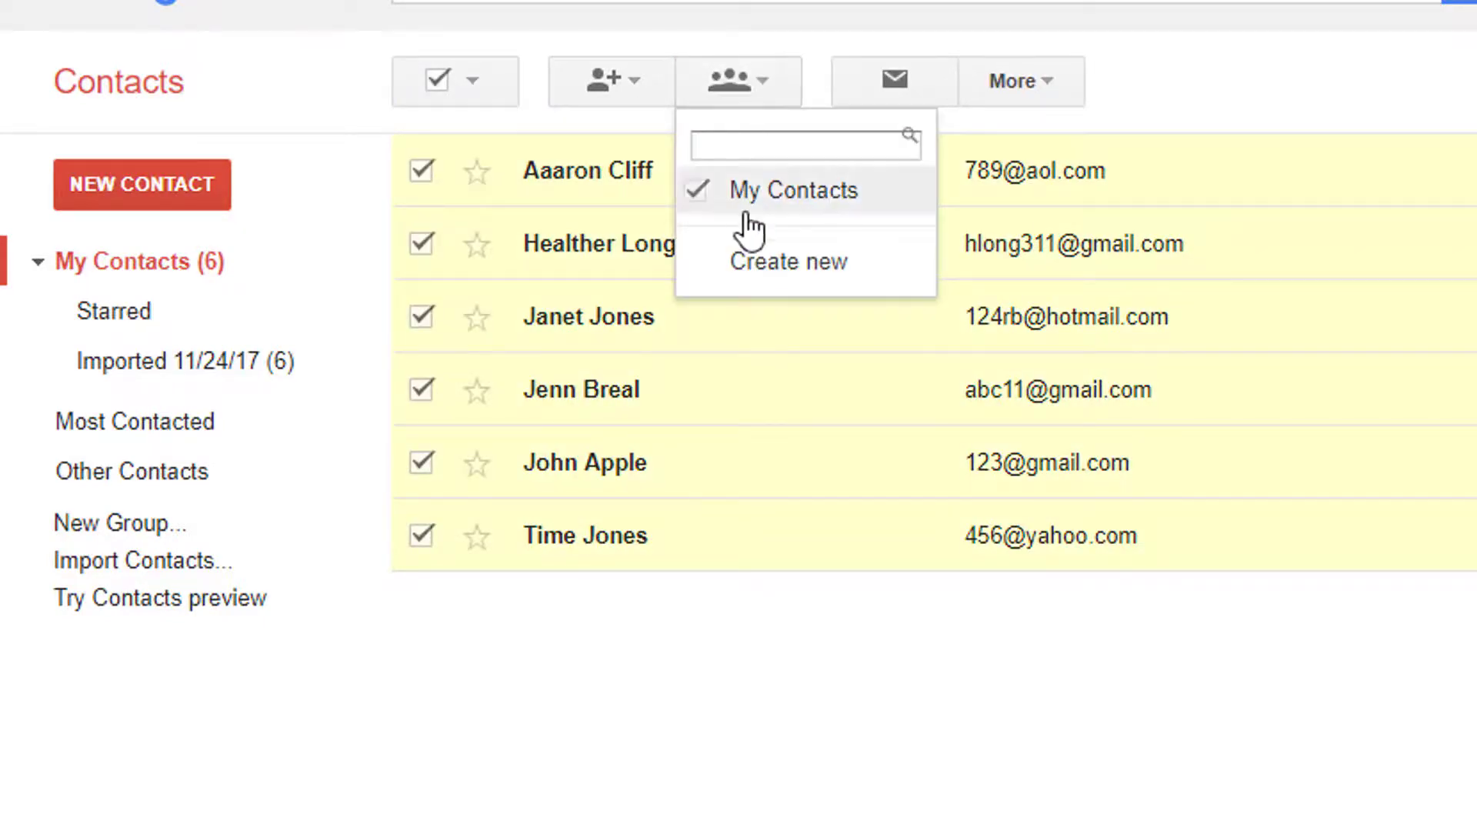
left_click(765, 266)
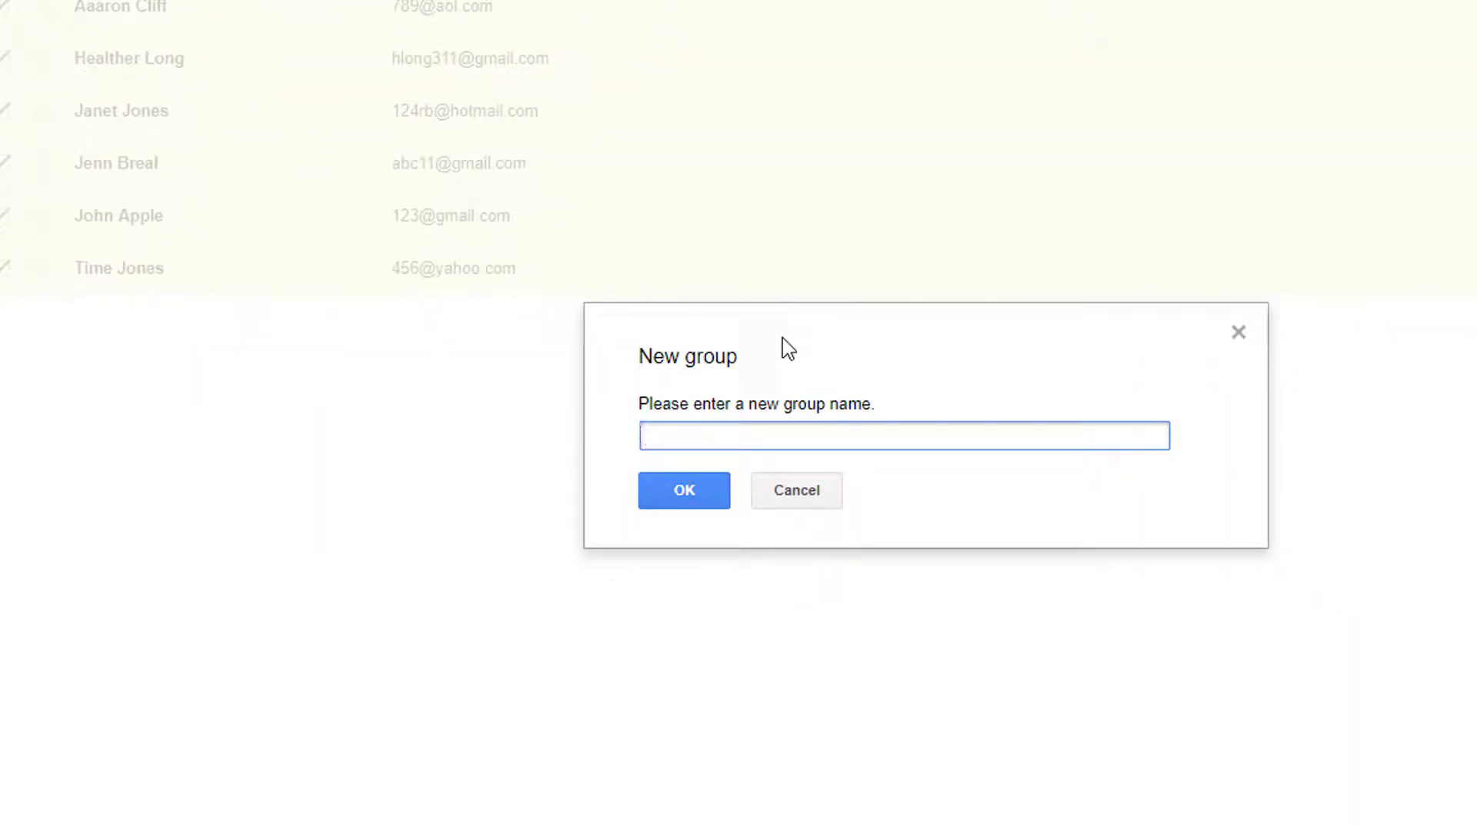
type("N")
type("Work Email")
type(" List")
left_click(685, 489)
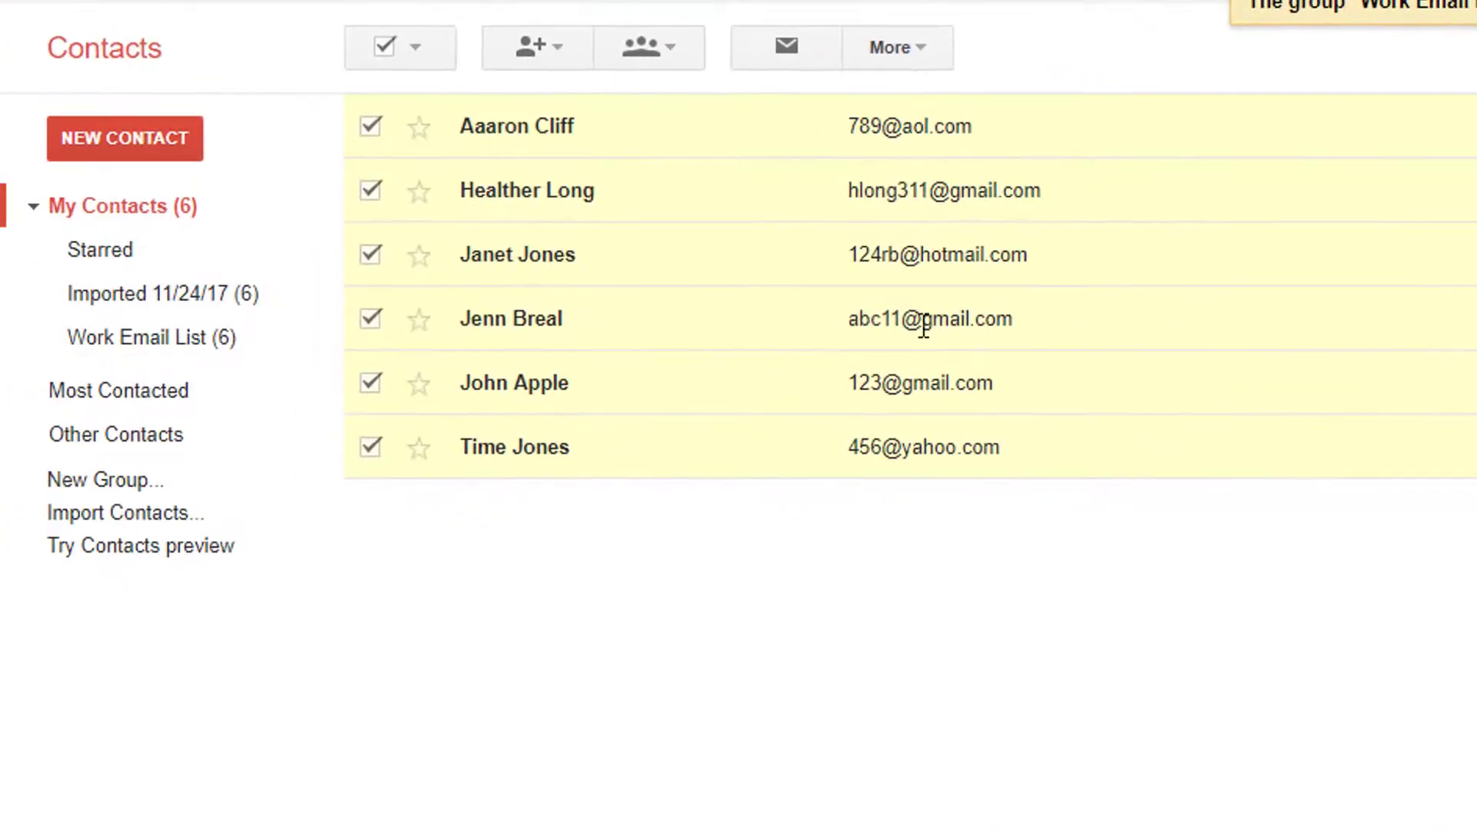
Remove all selected contacts from the "Imported 11/24/17" group, keeping their My Contacts and Work Email List memberships
left_click(672, 65)
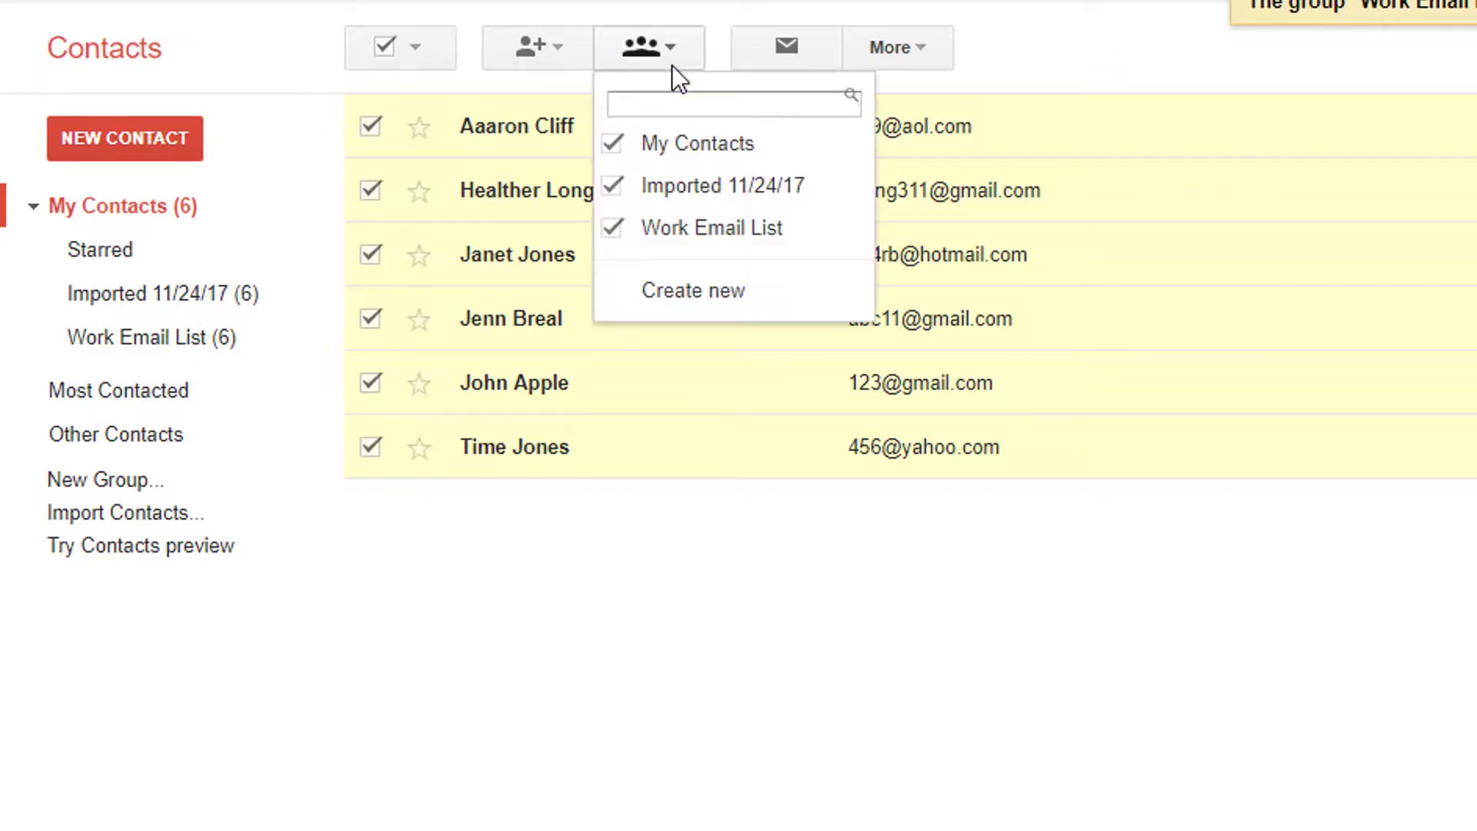
left_click(614, 189)
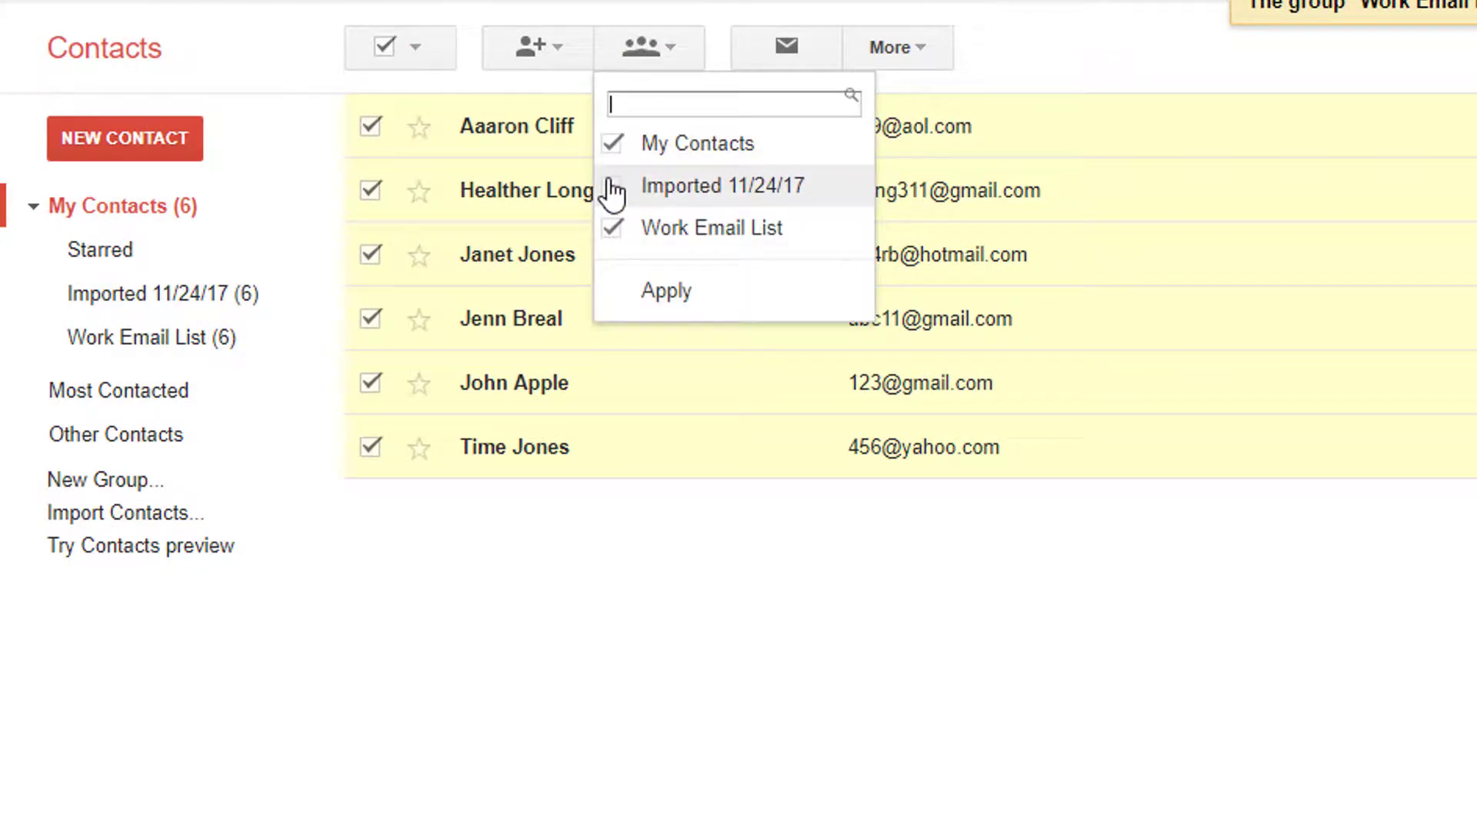
left_click(666, 291)
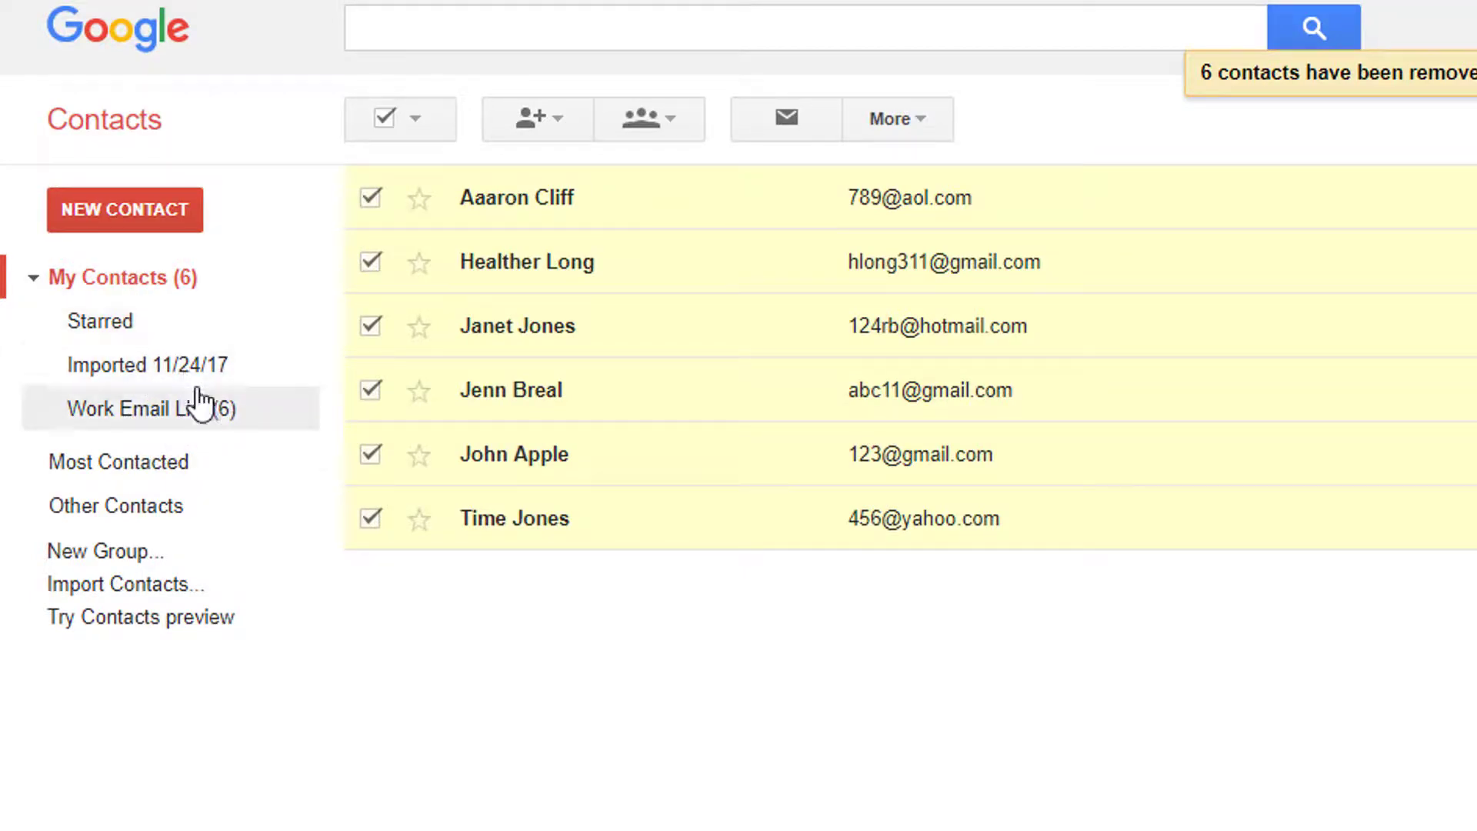
Show the My Contacts list and check the group labels assigned to each contact
left_click(924, 126)
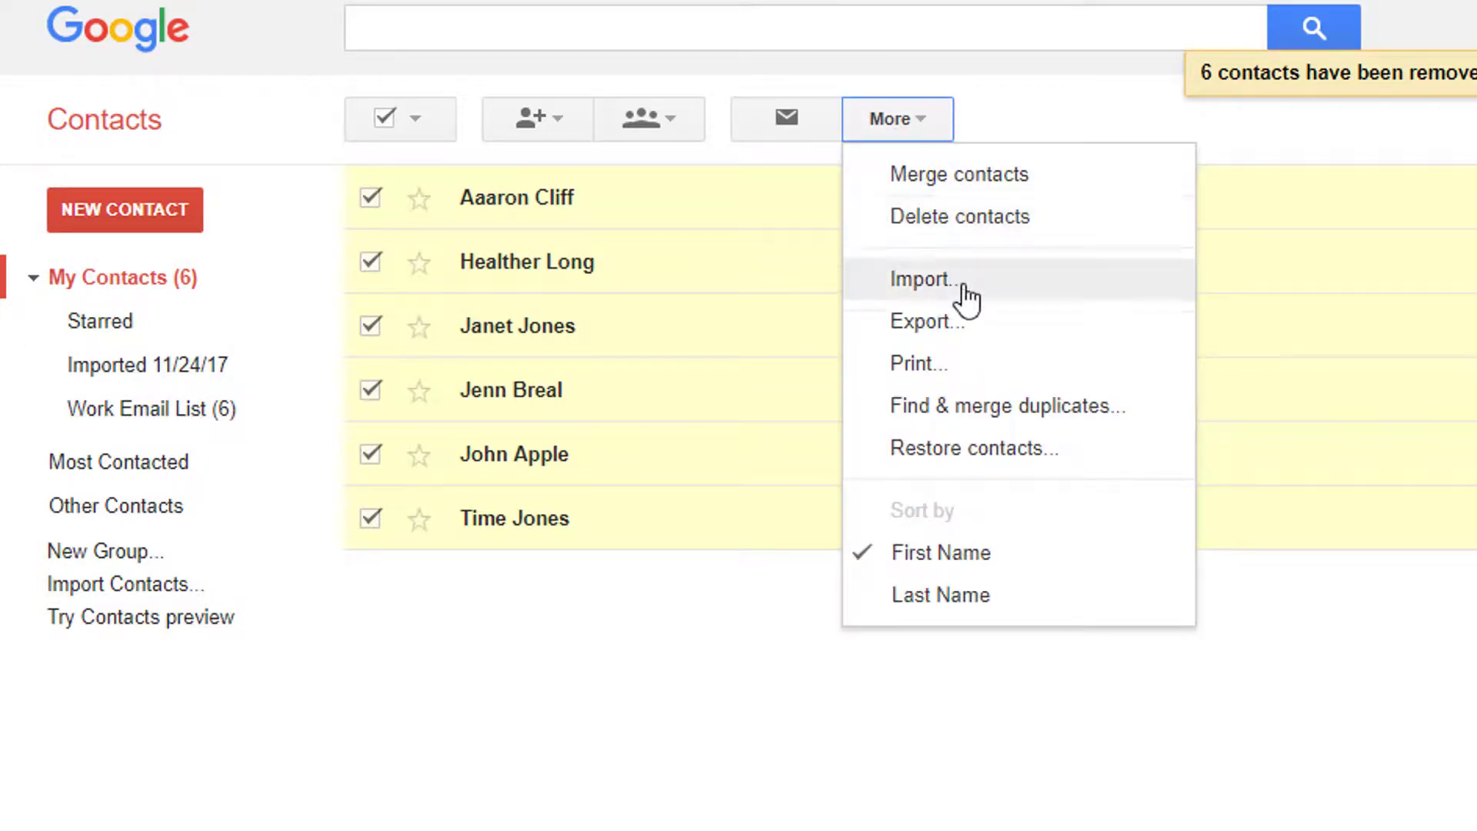
left_click(1131, 800)
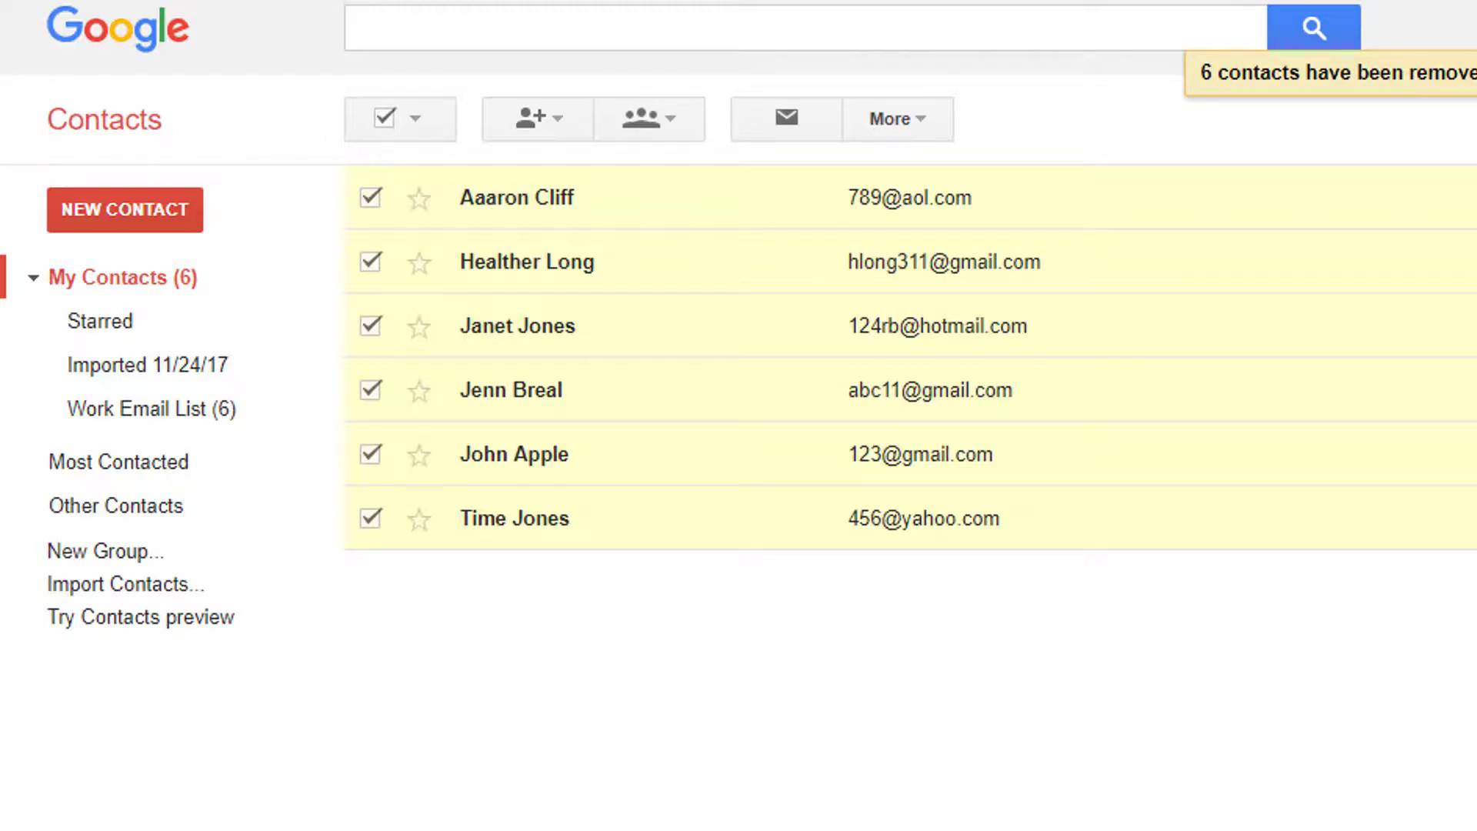
left_click(142, 284)
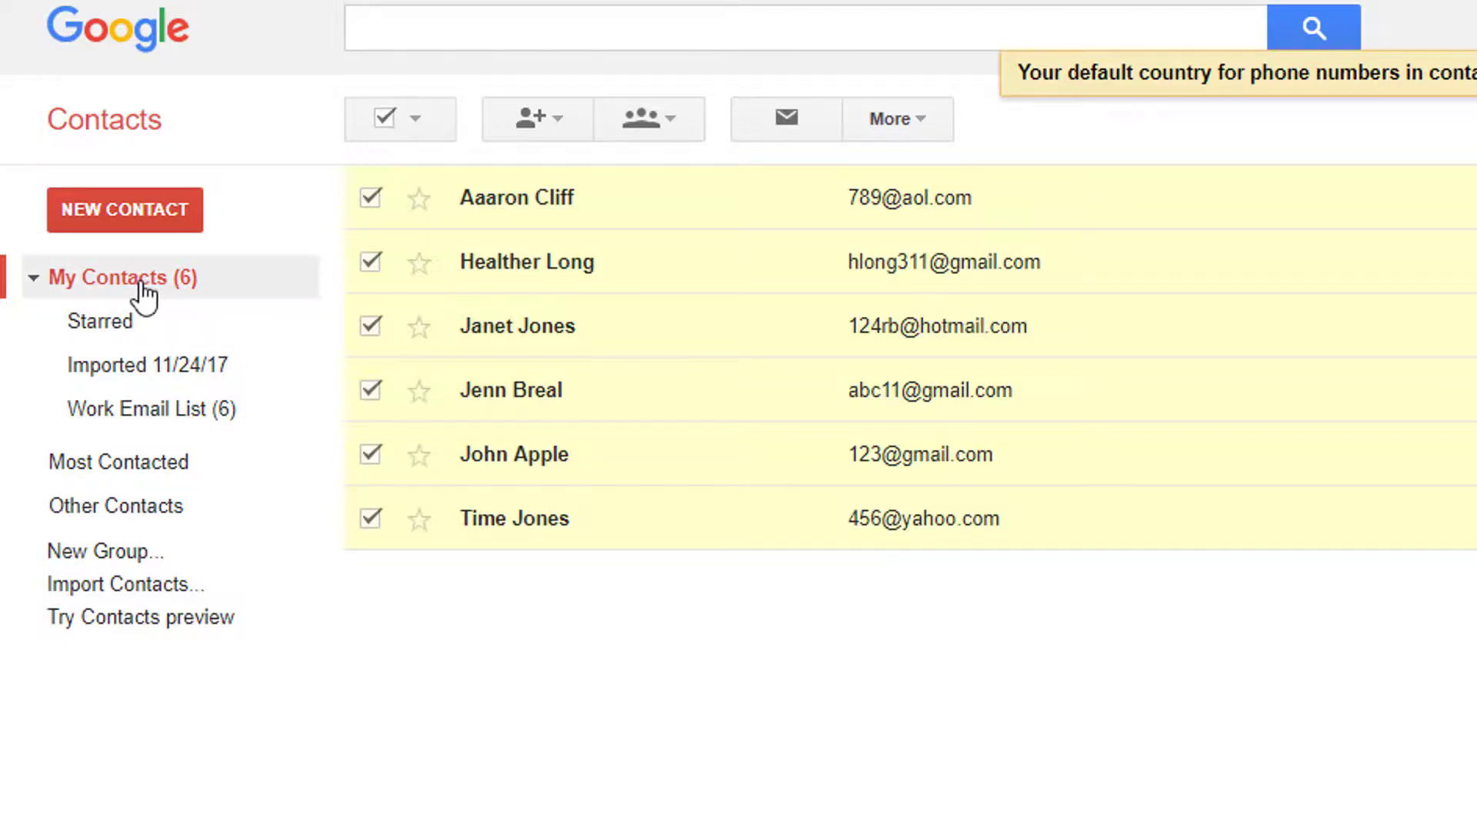
left_click(145, 319)
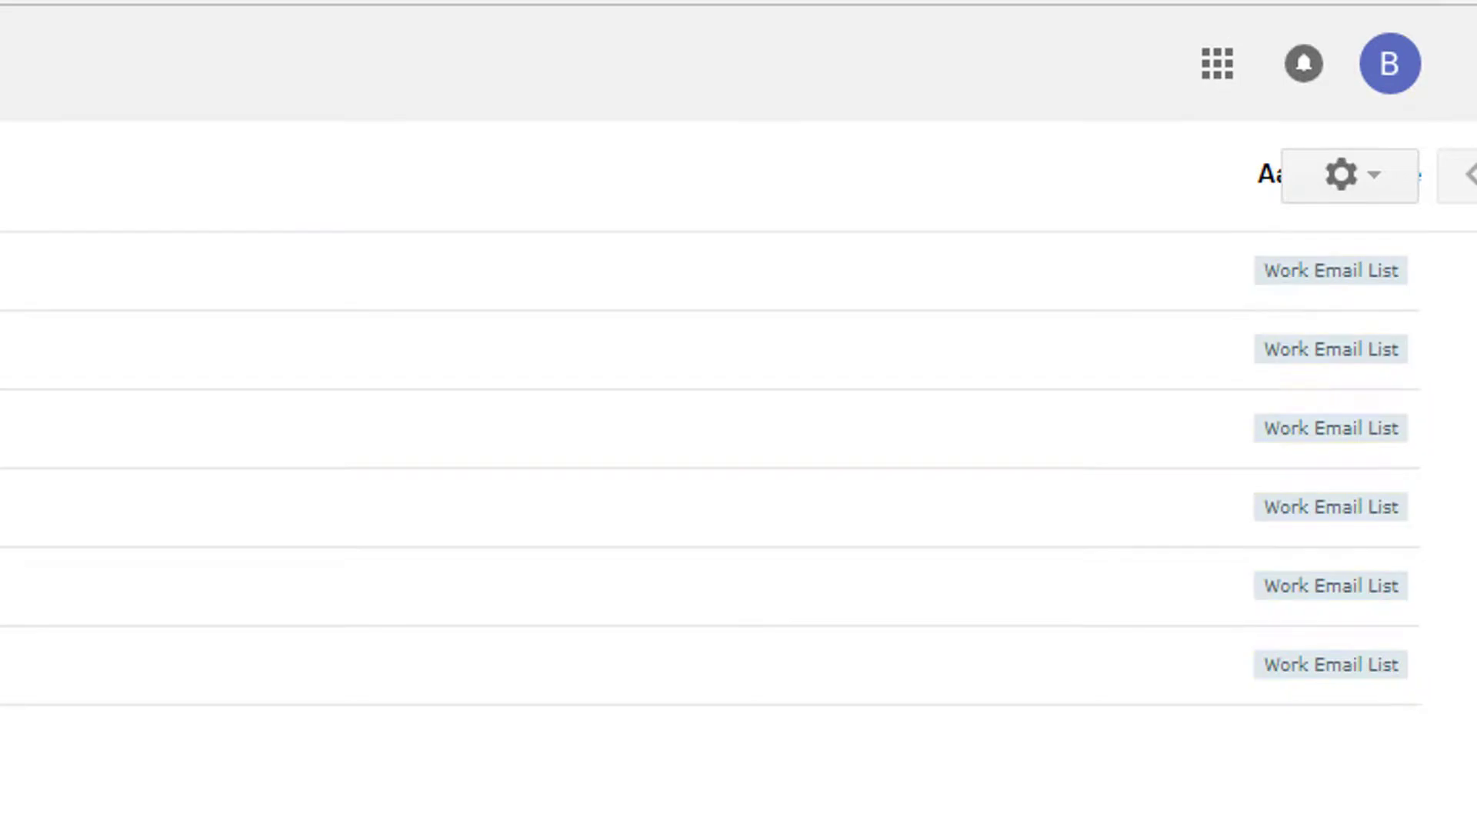
Delete the "Imported 11/24/17" group and confirm the deletion
left_click(143, 367)
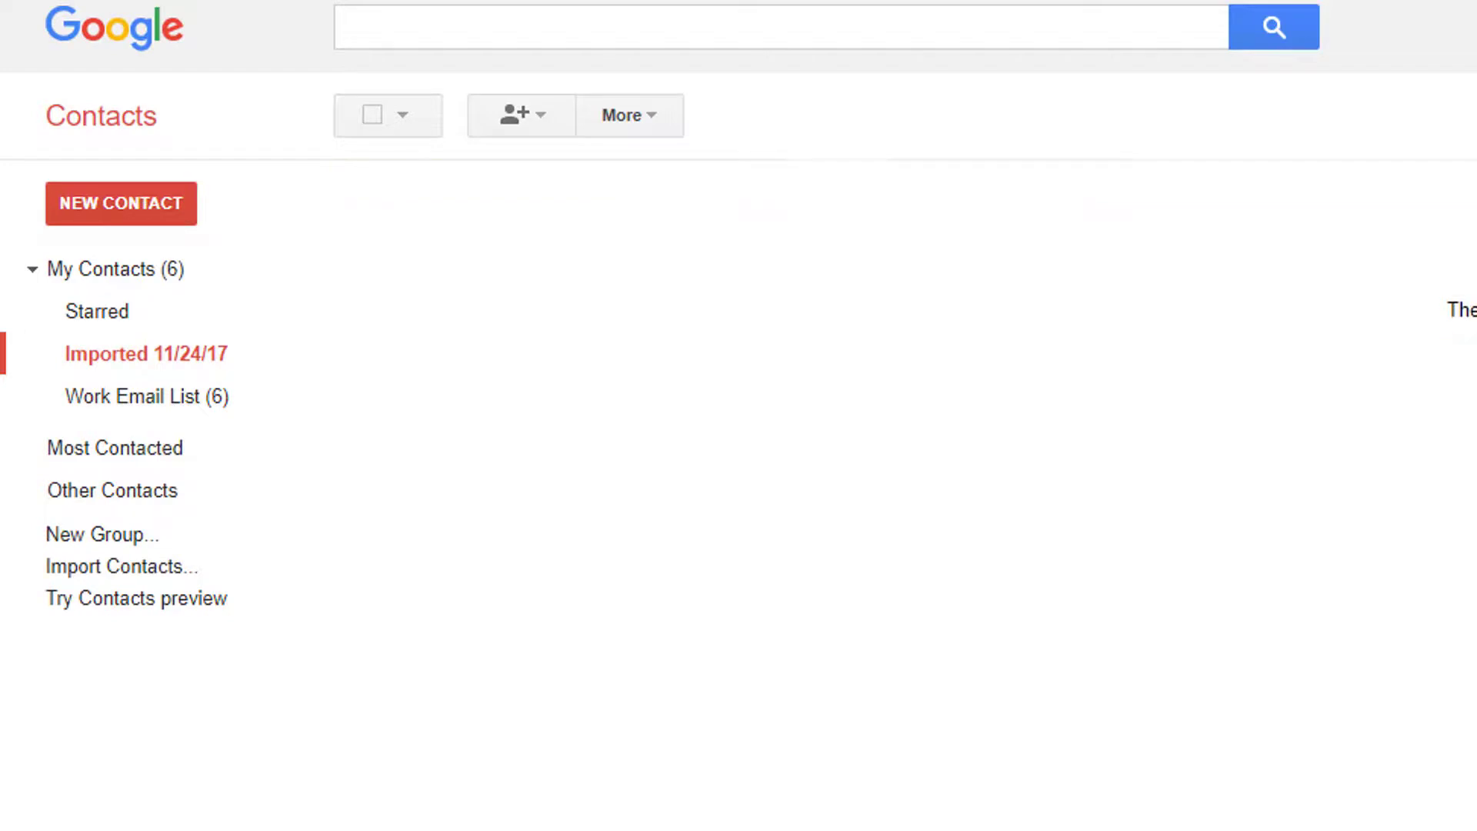
left_click(629, 124)
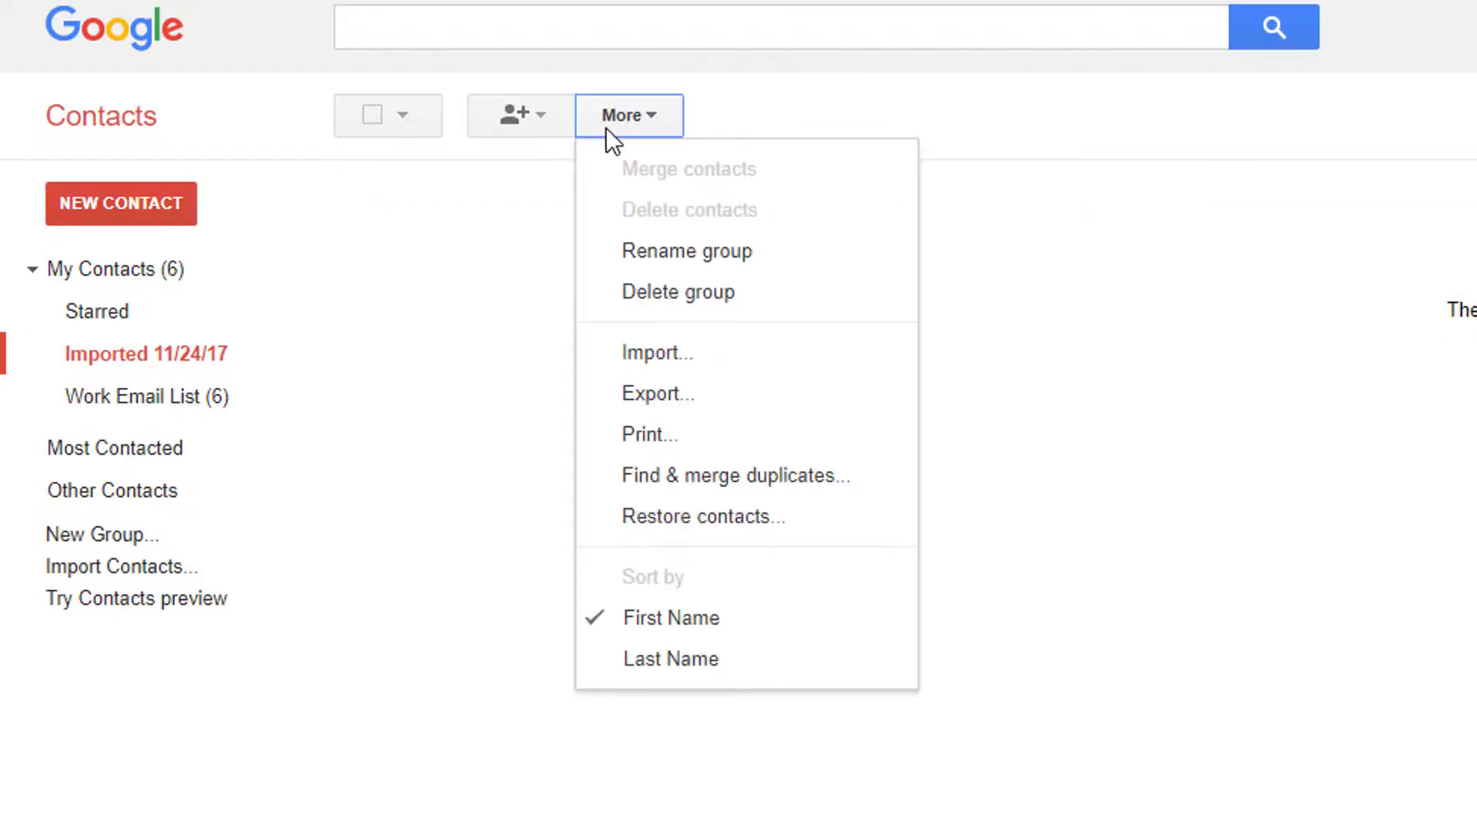
left_click(76, 372)
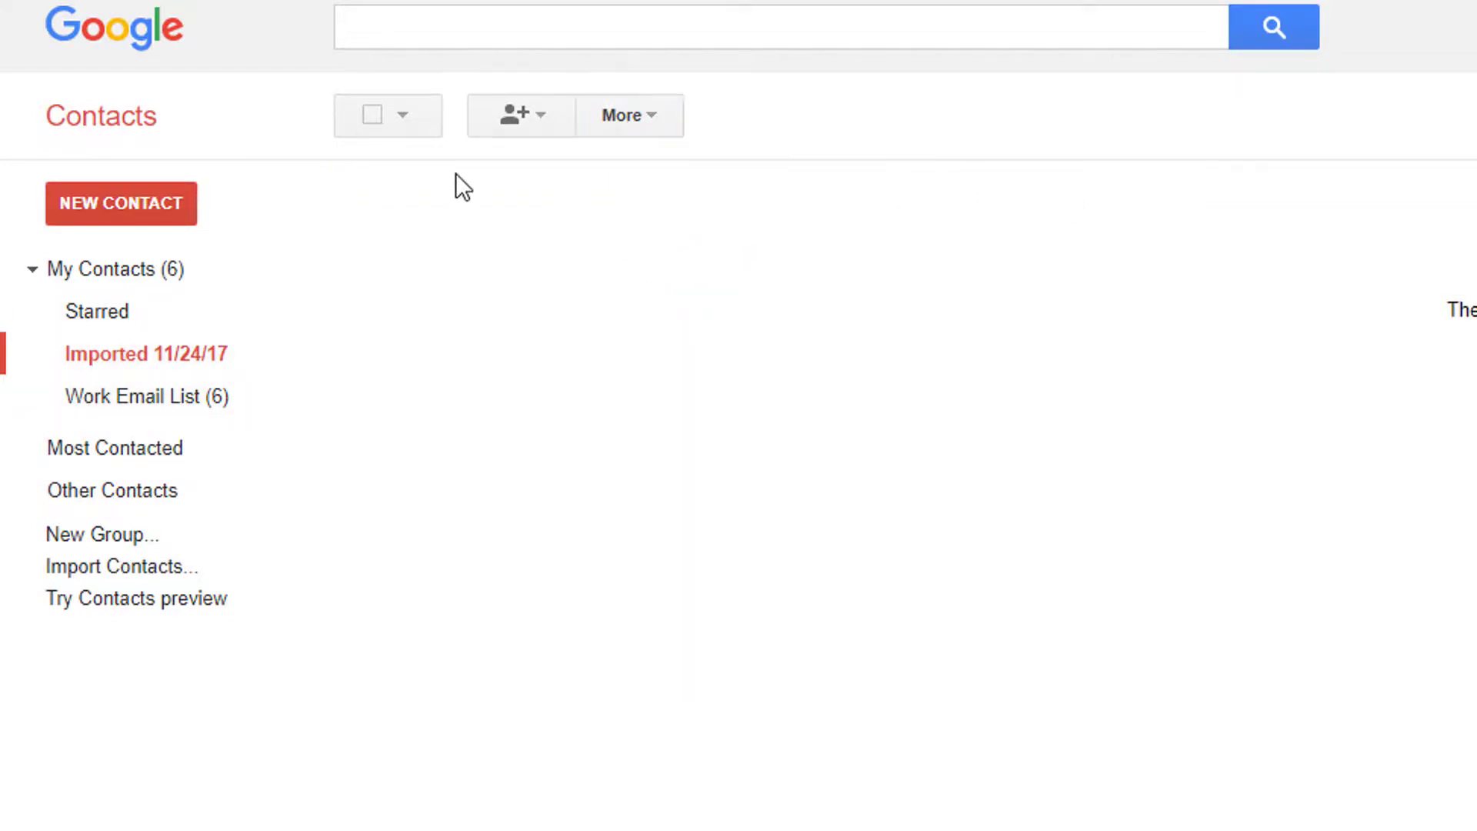
left_click(652, 120)
left_click(733, 293)
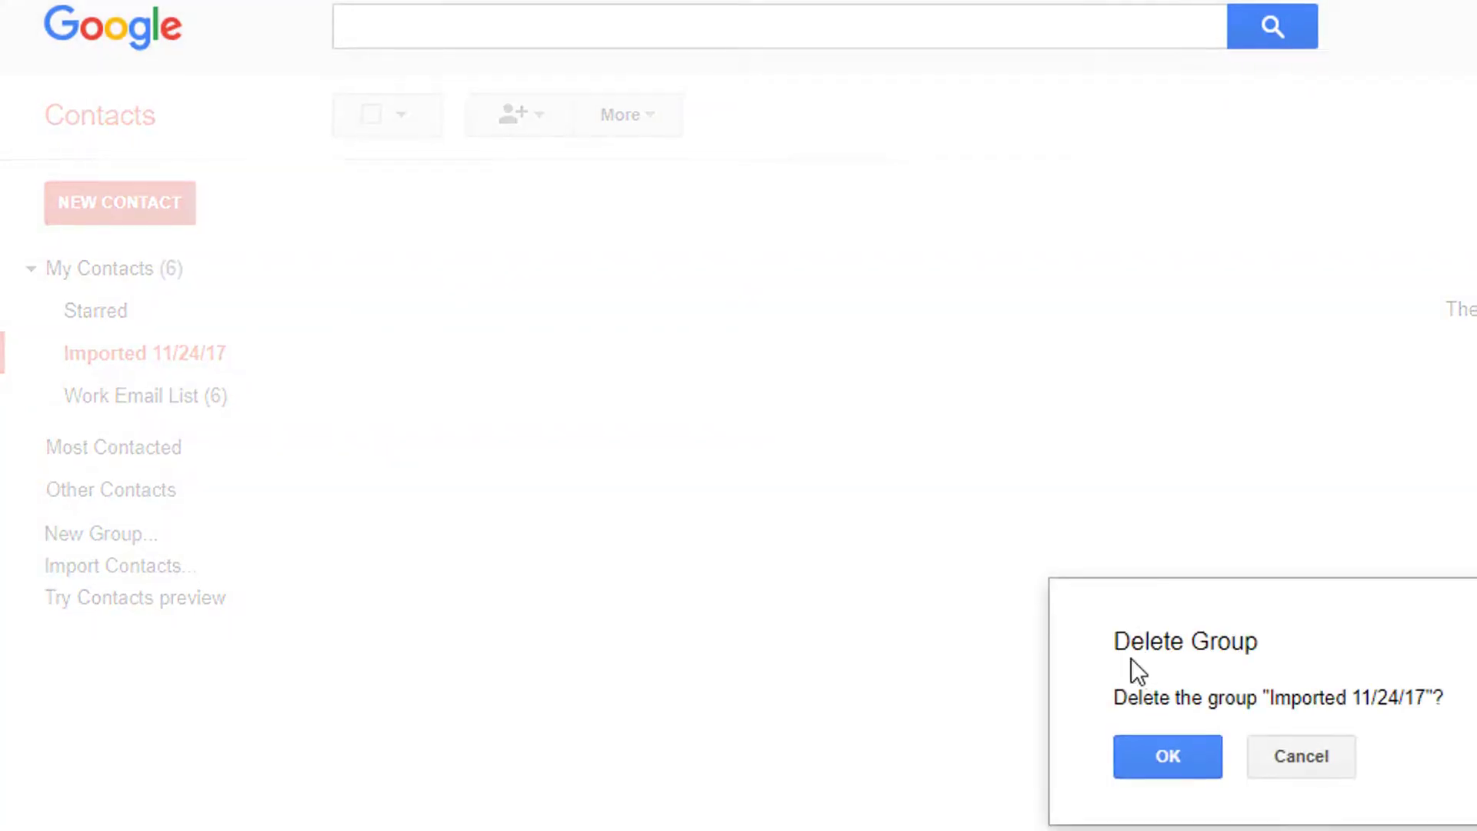
left_click(474, 454)
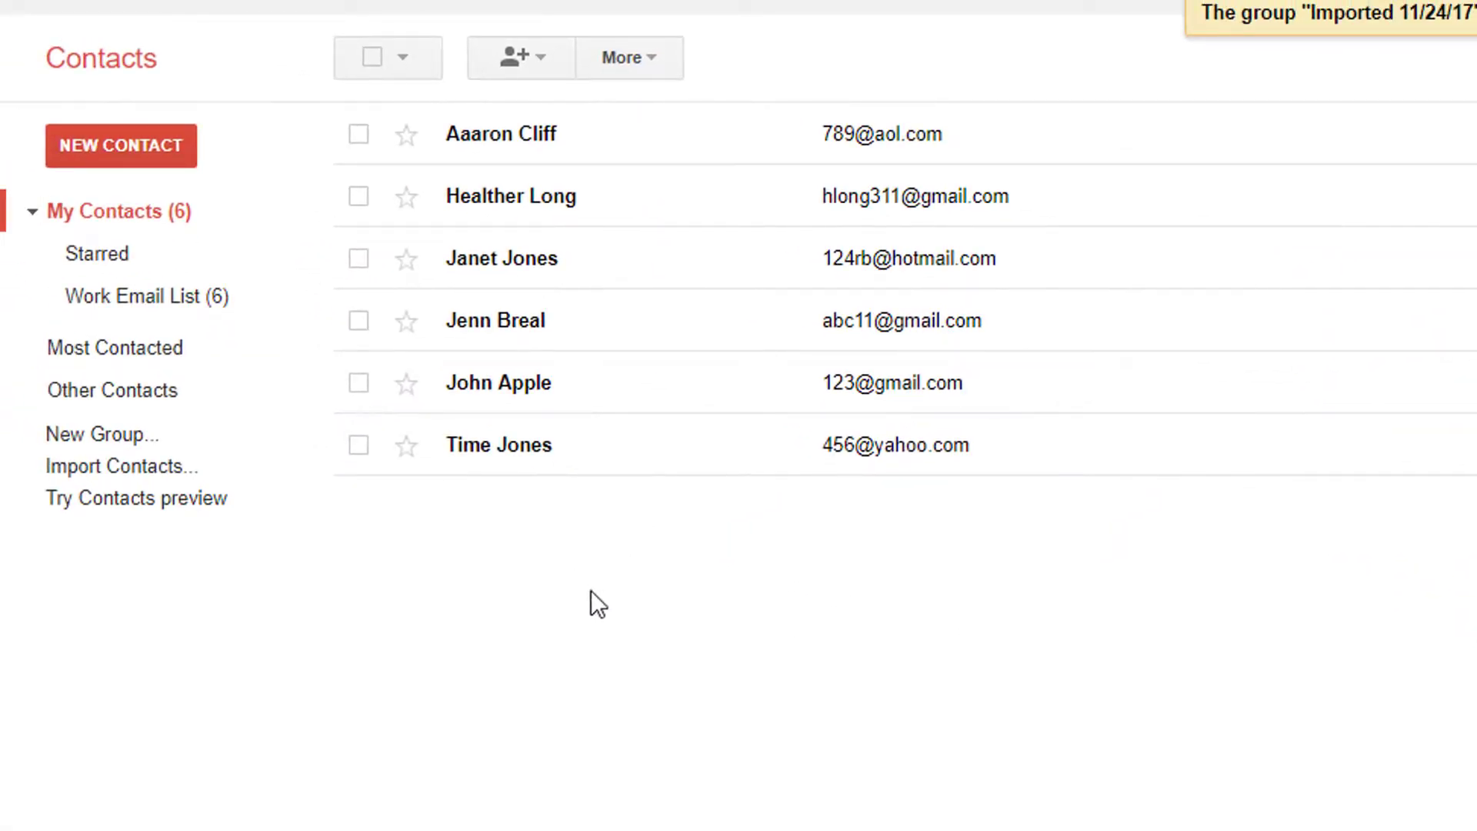
Review the first contact's detail page, including its groups and empty fields, and return to the My Contacts list
left_click(813, 139)
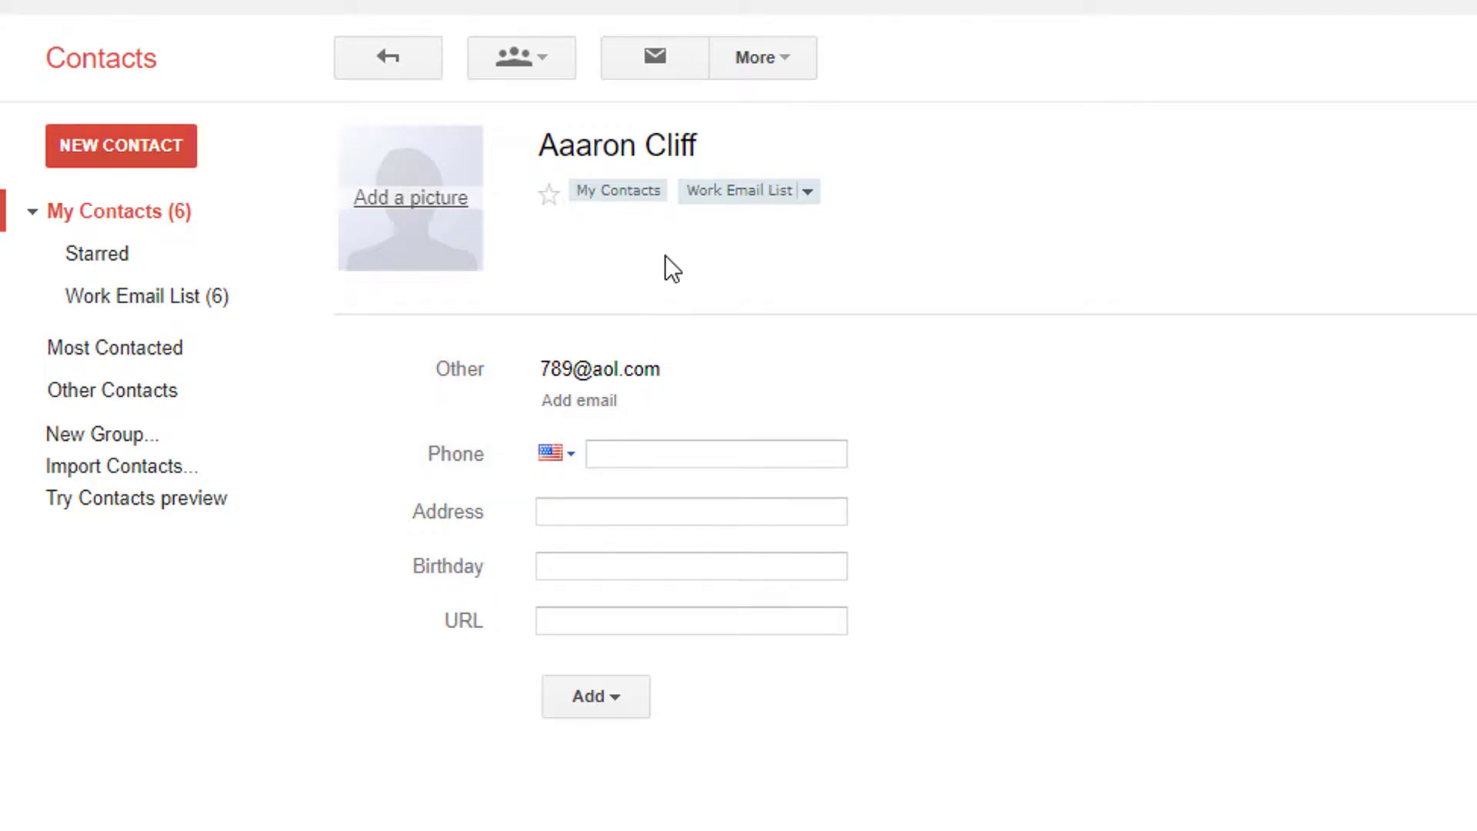
left_click(104, 215)
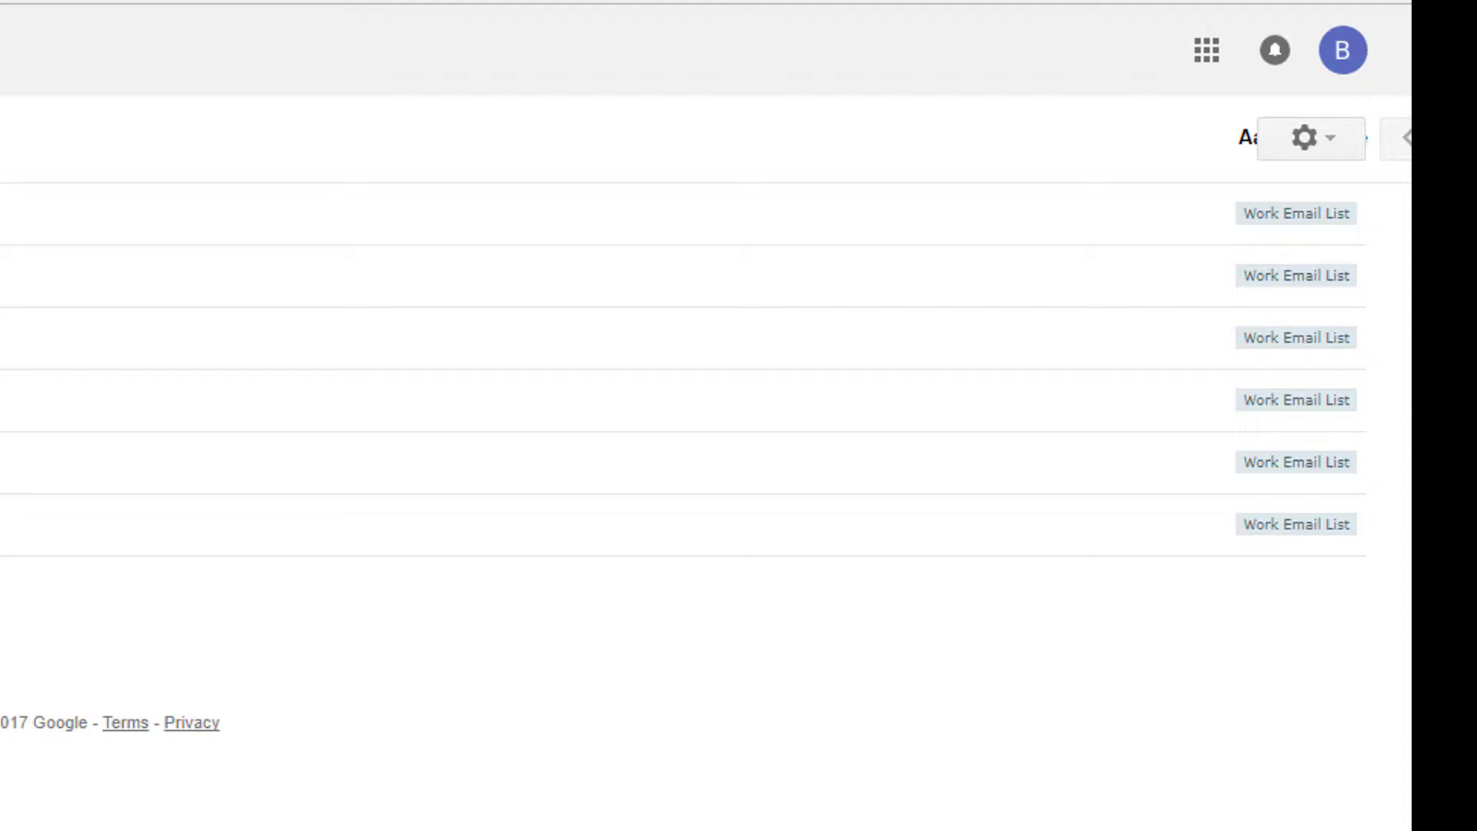
Switch to Gmail and start a new message, dismissing the promotion for sending money
left_click(1209, 52)
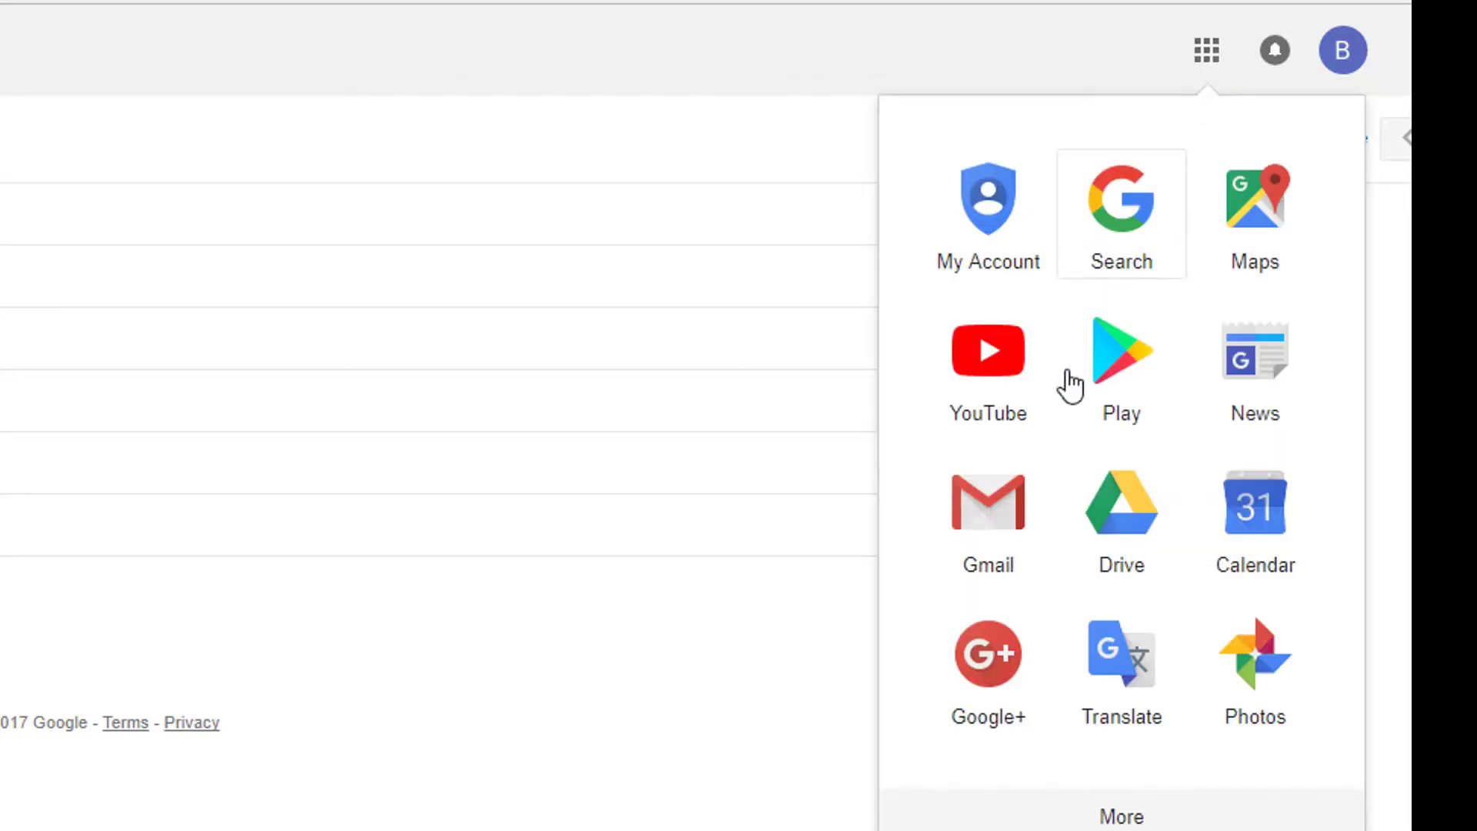
left_click(1011, 500)
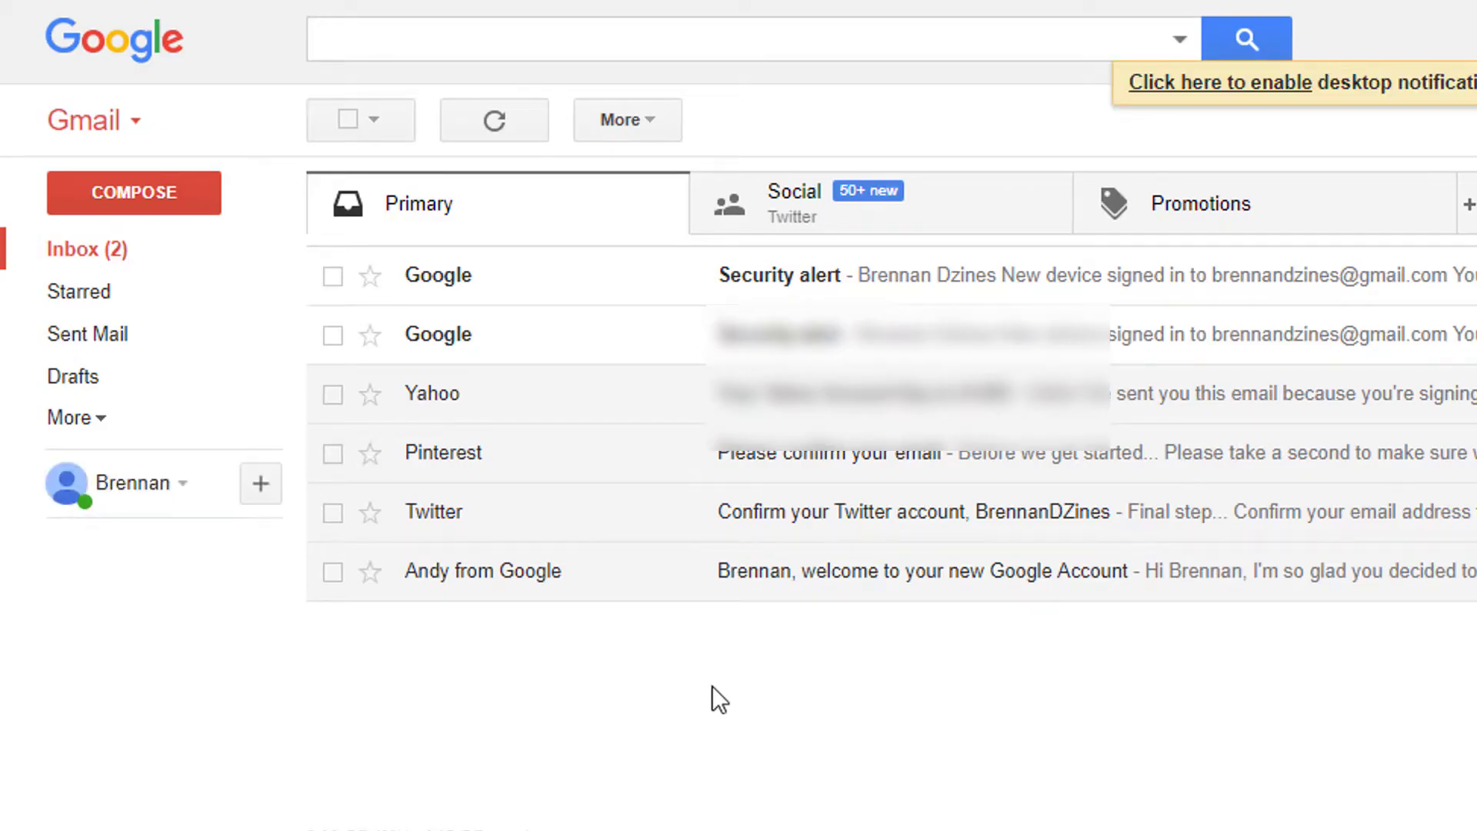
left_click(113, 193)
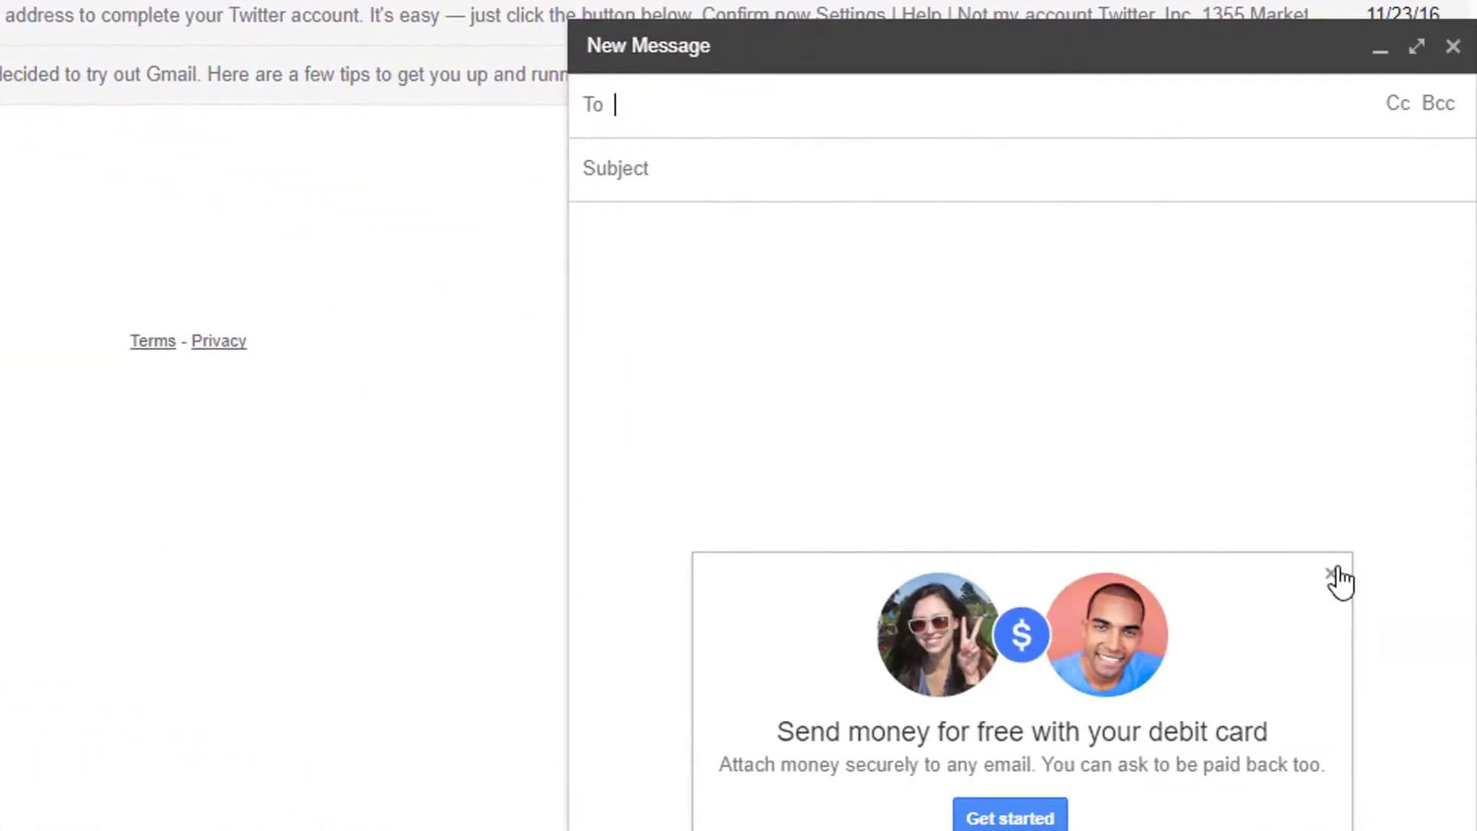
left_click(1333, 573)
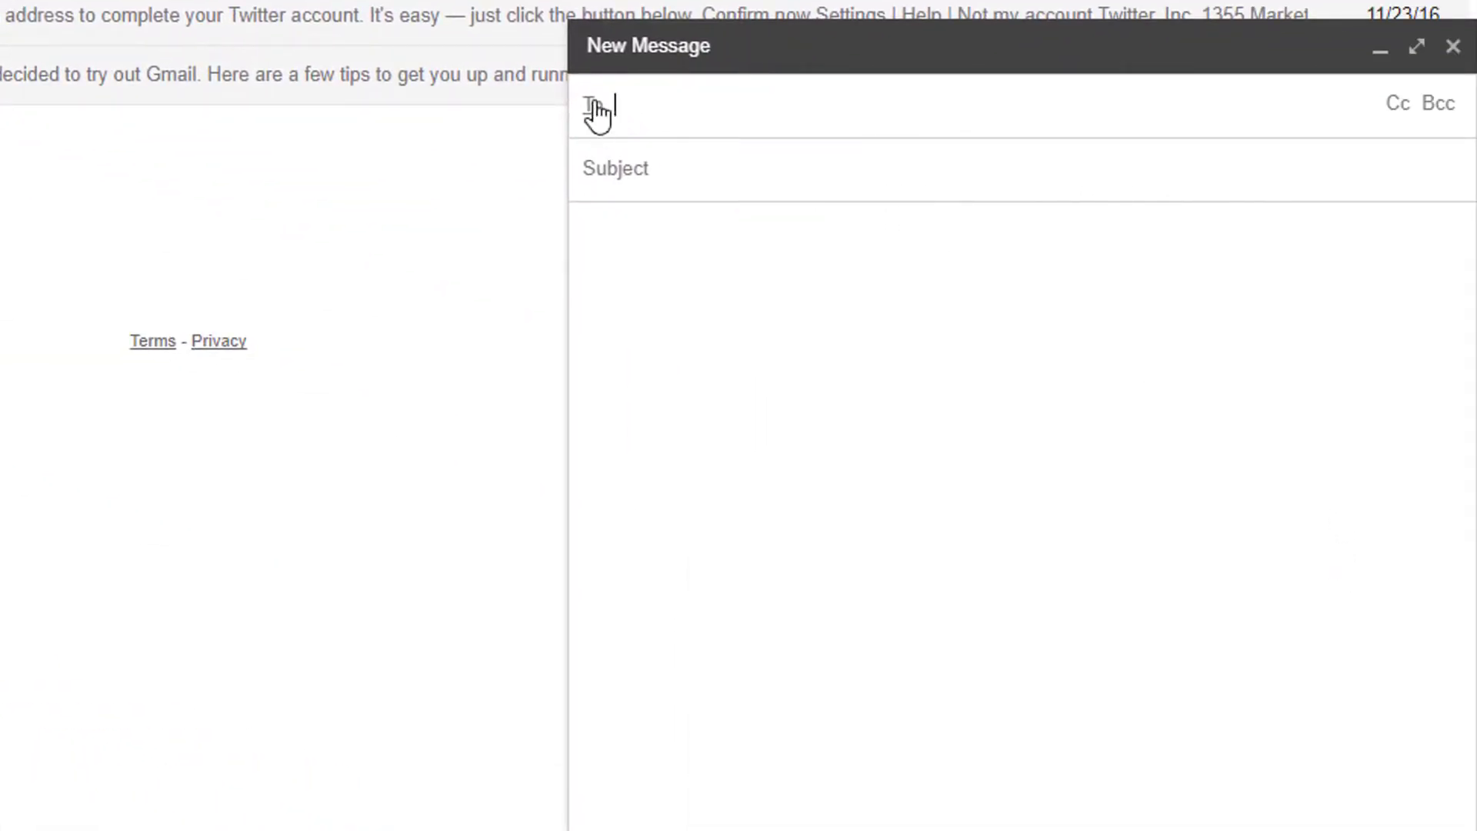
Add every contact from the Work Email List group as a recipient of the new message
left_click(596, 108)
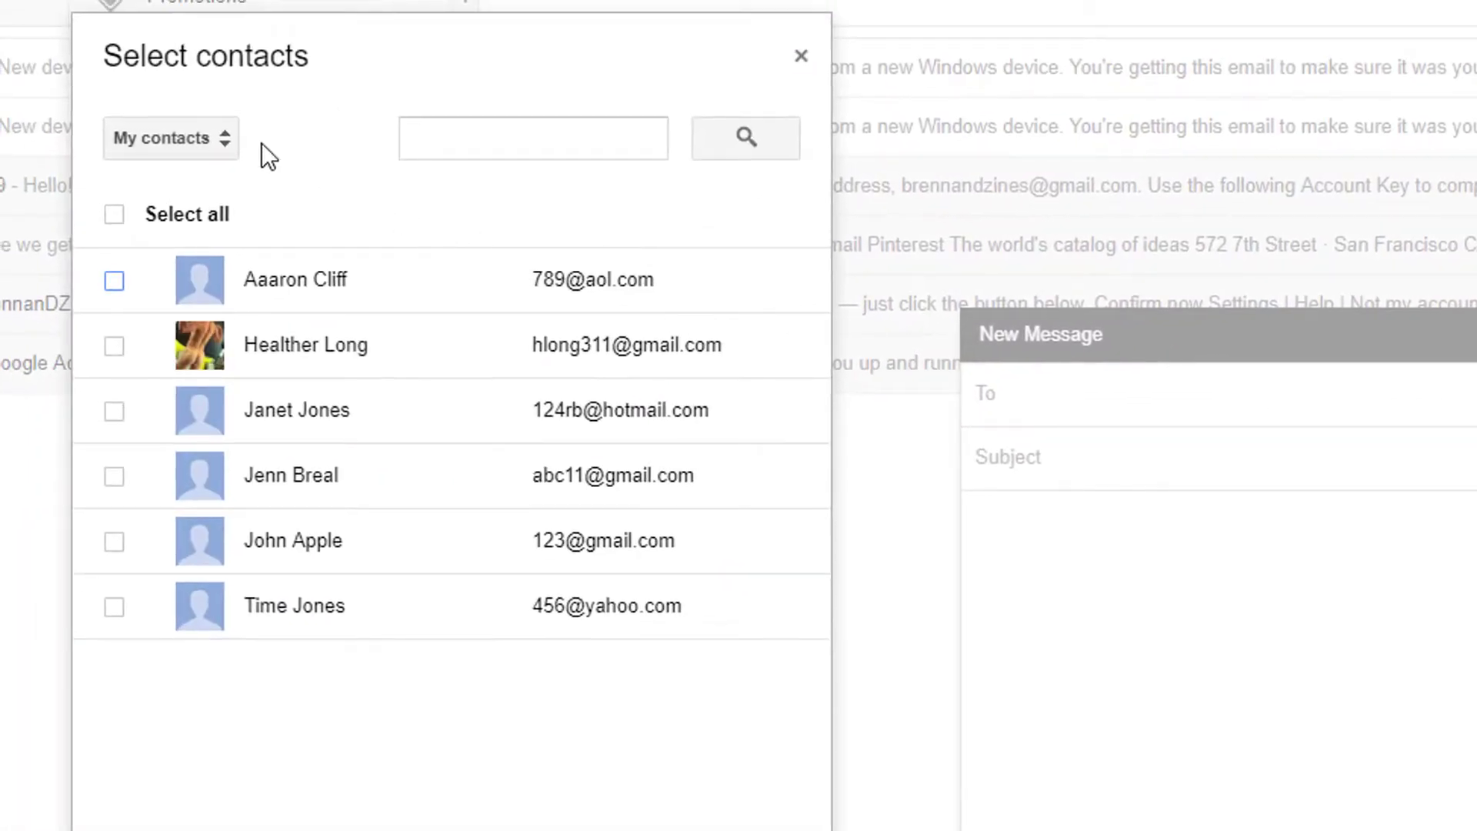
left_click(191, 139)
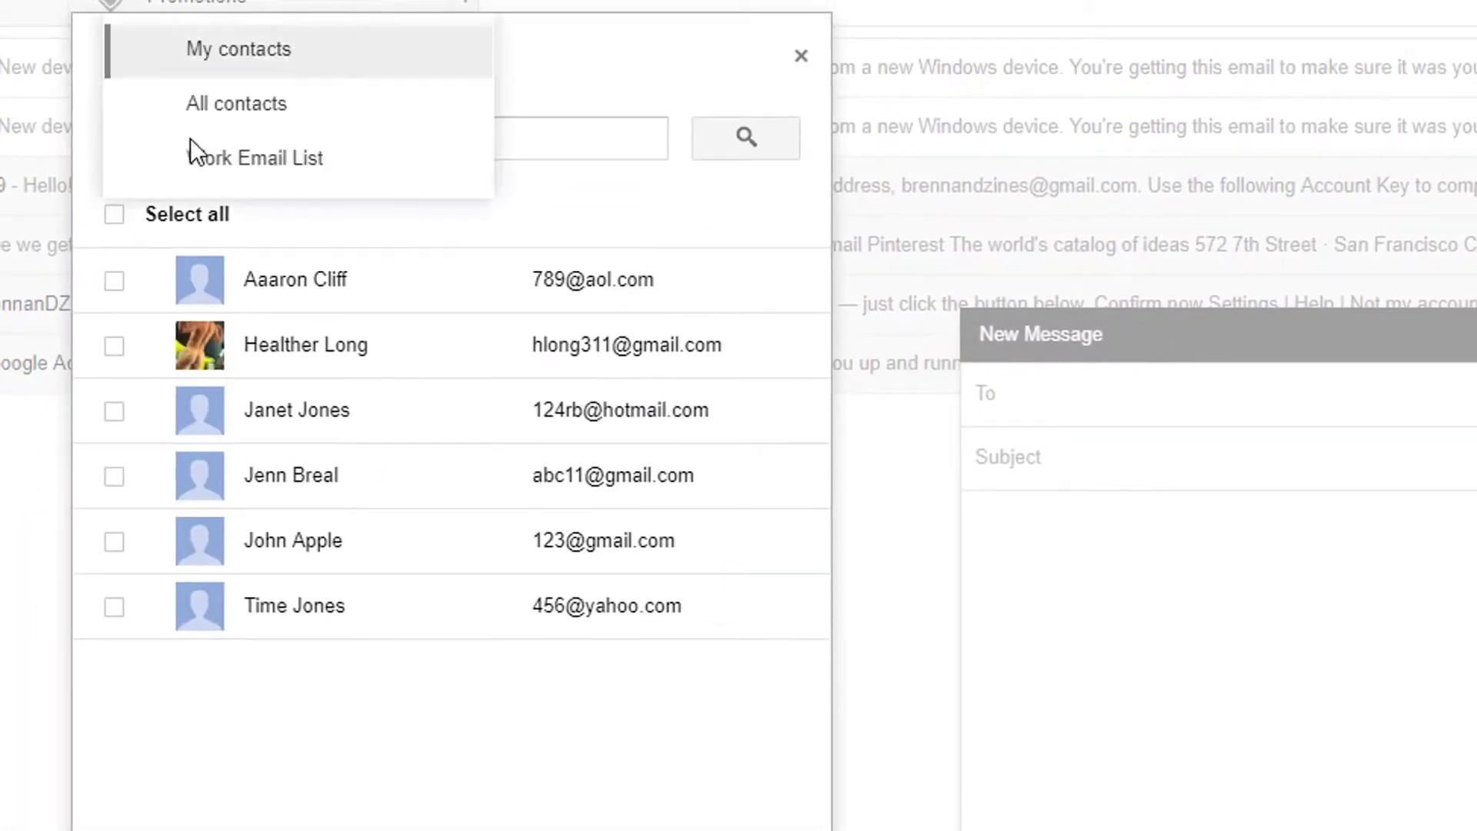
left_click(340, 165)
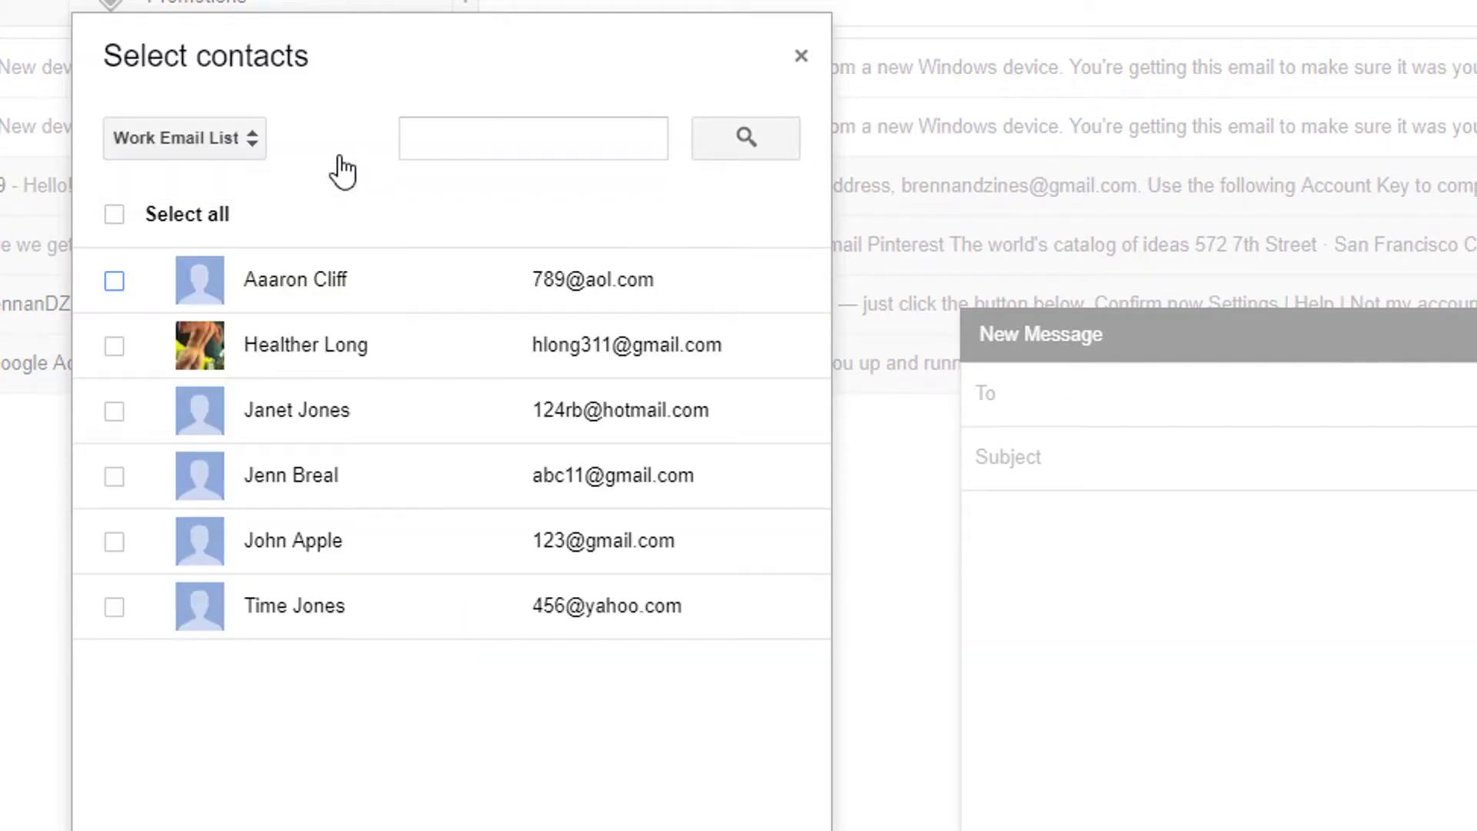
left_click(118, 217)
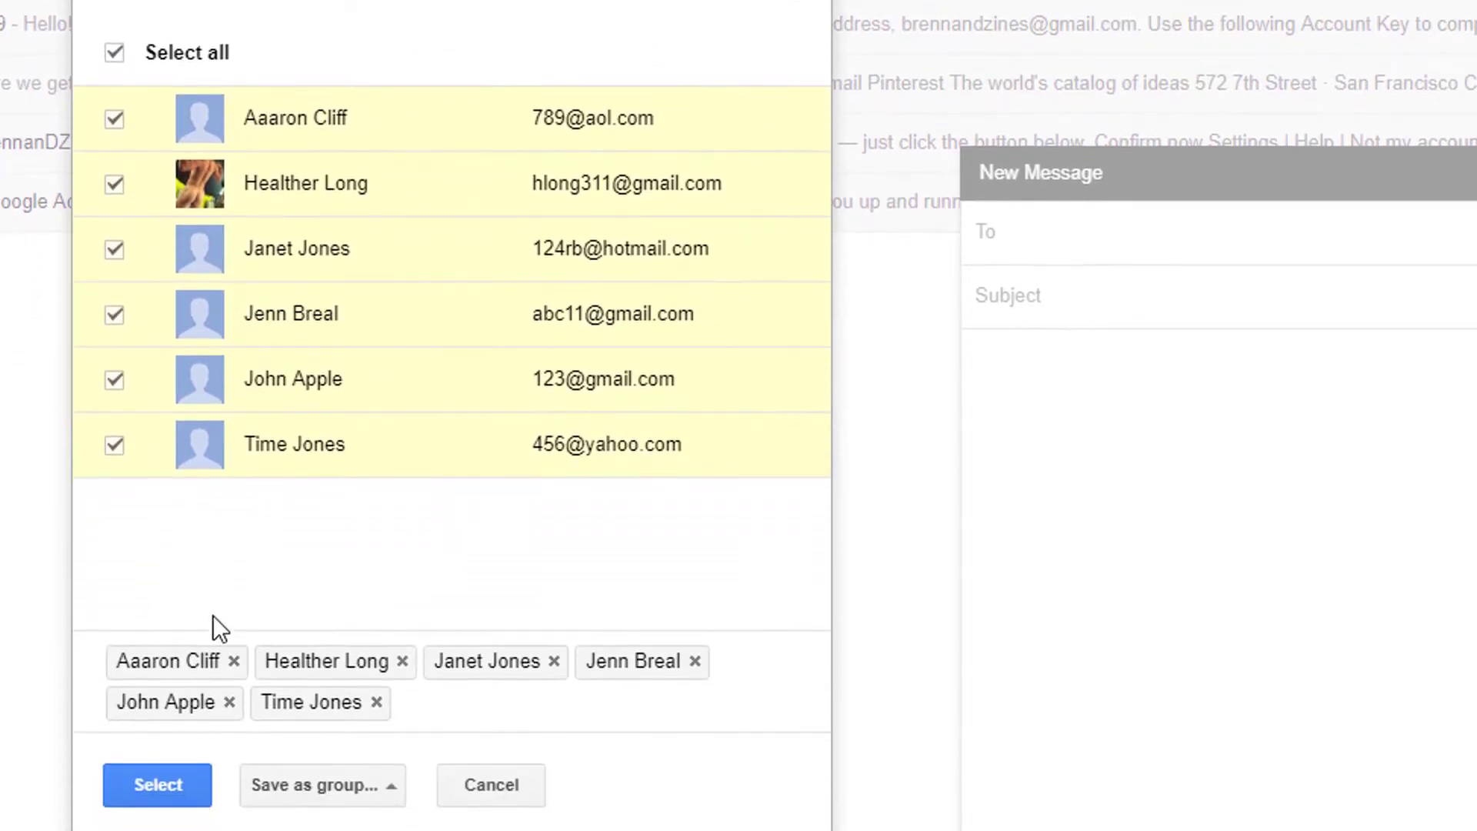
left_click(155, 791)
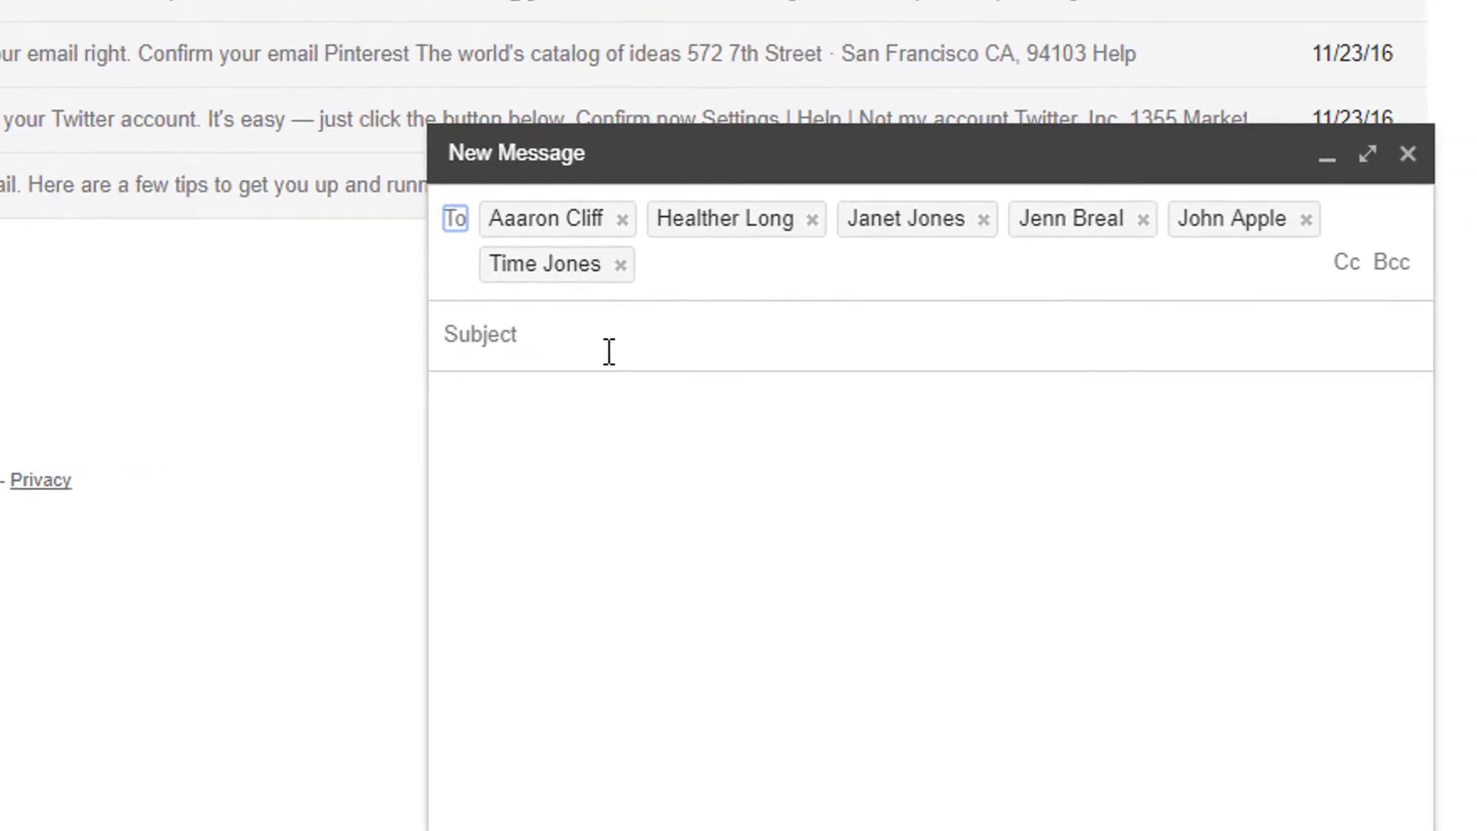
left_click(622, 344)
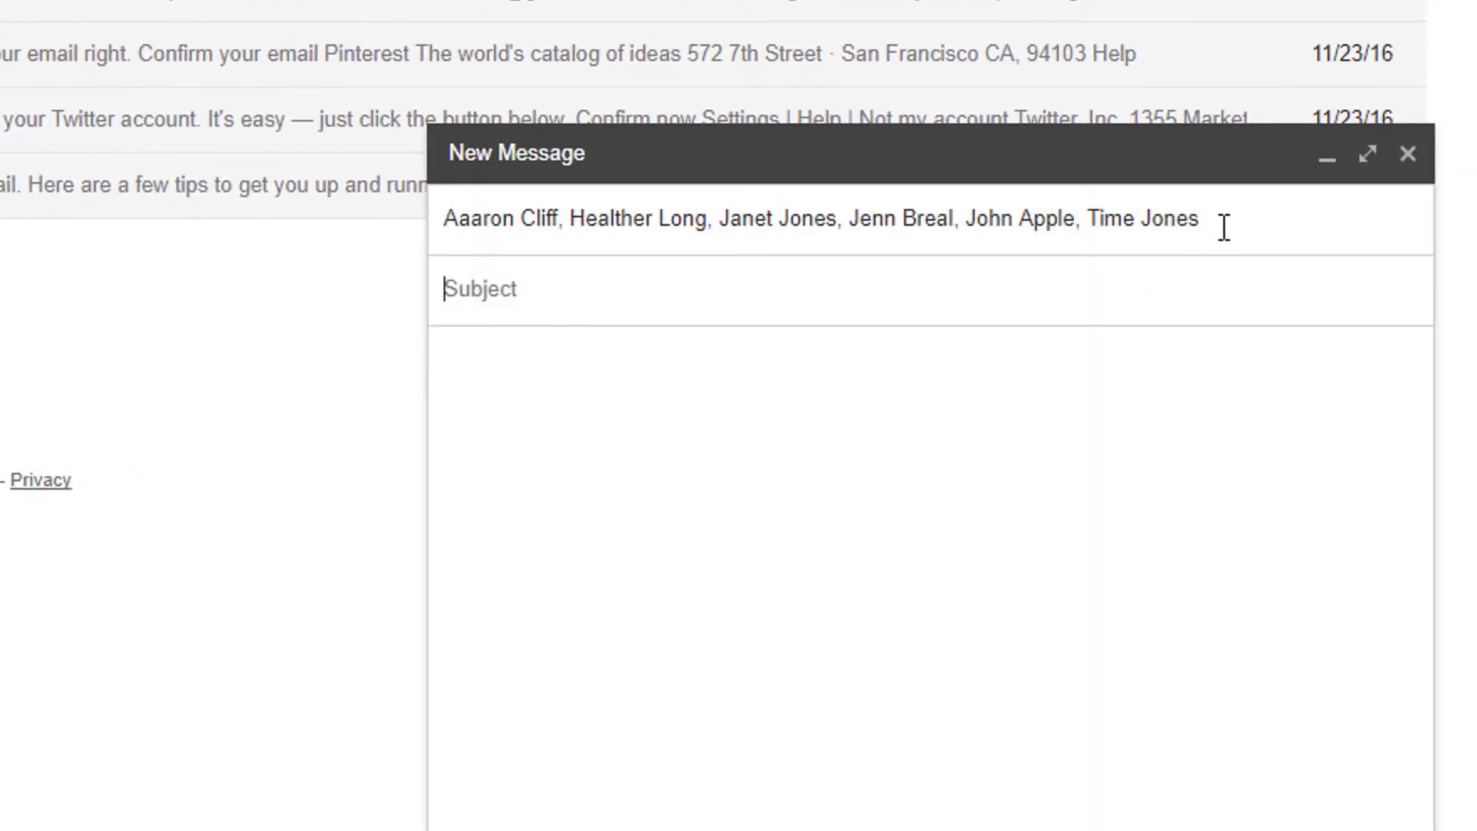
Delete all recipients from the new message
left_click(1229, 223)
key("BackSpace")
key("BackSpace")
key("BackSpace")
key("BackSpace")
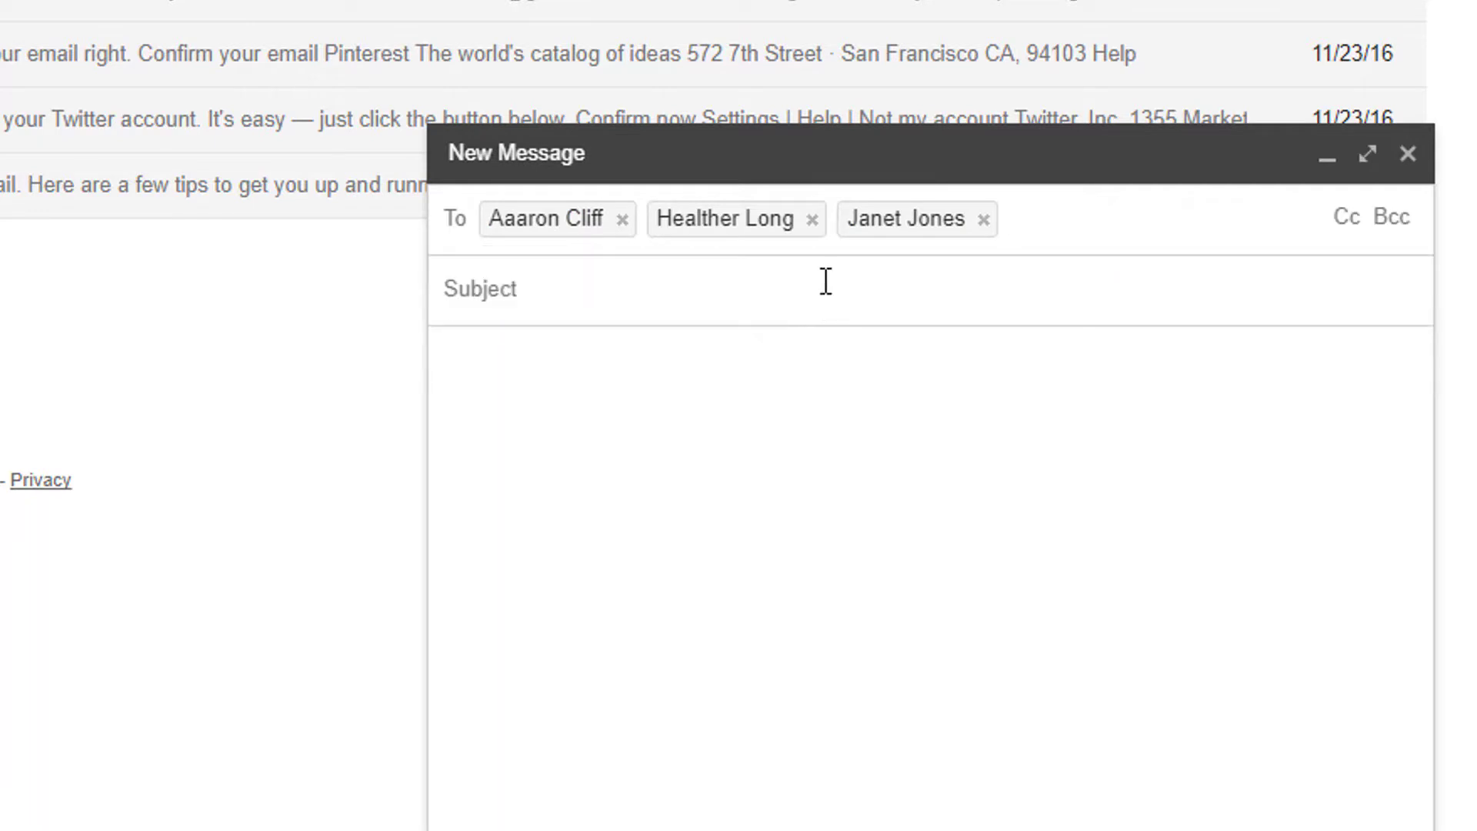
key("BackSpace")
key("BackSpace")
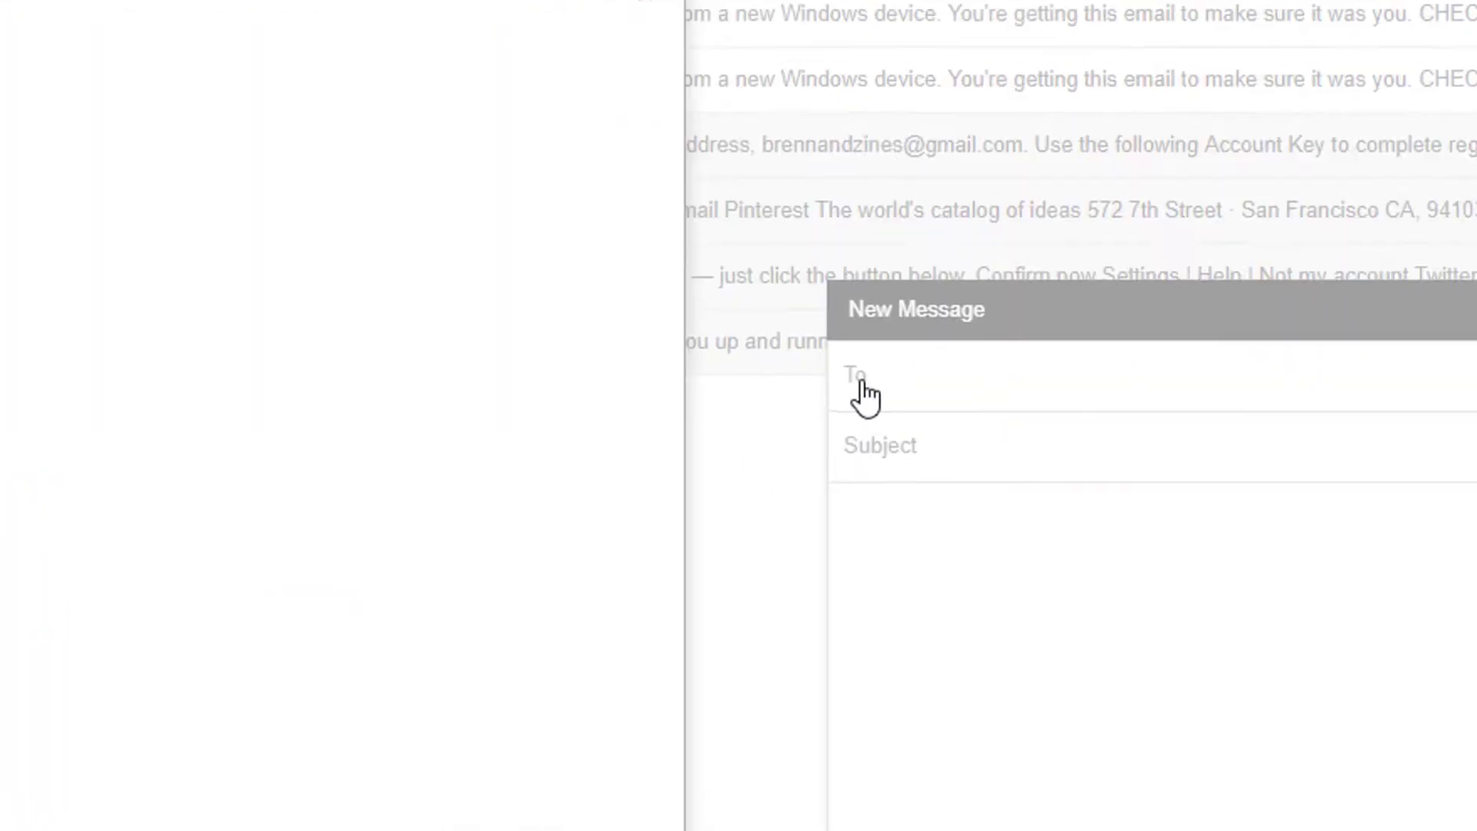
Pick the first, third and fifth contacts from My contacts for the message and open the option to save them as a group
left_click(471, 224)
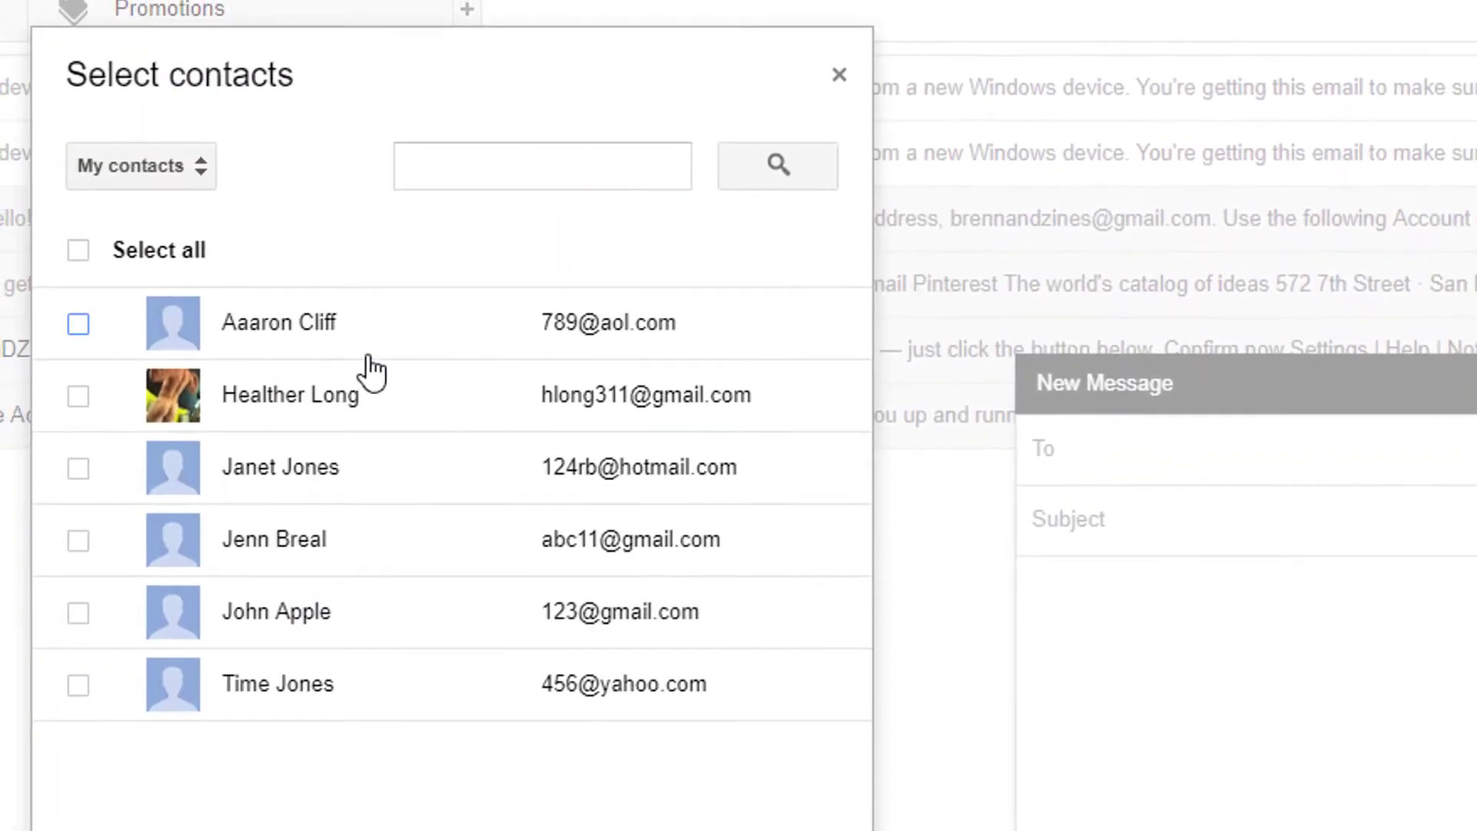
left_click(148, 184)
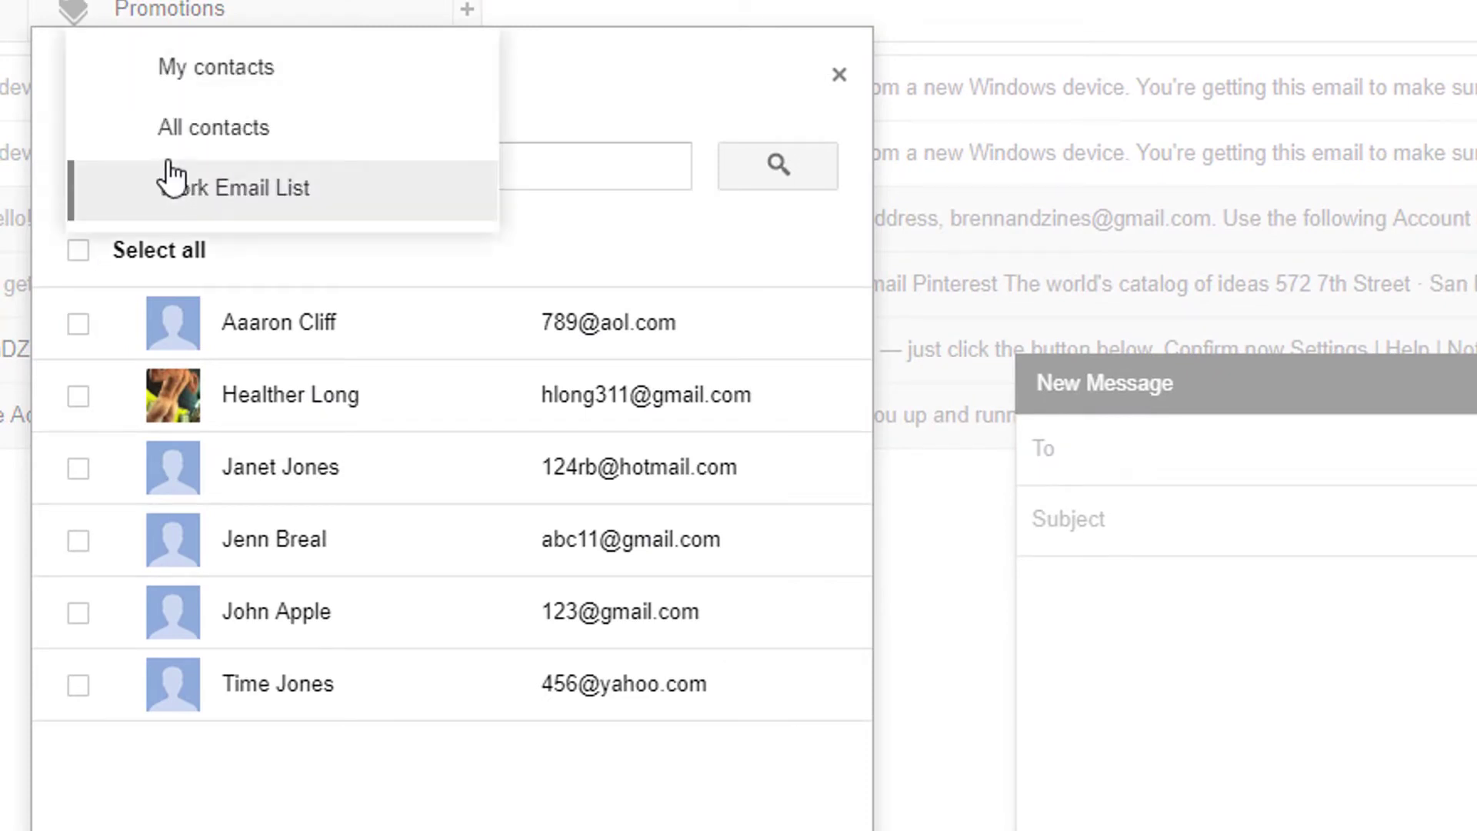
left_click(229, 77)
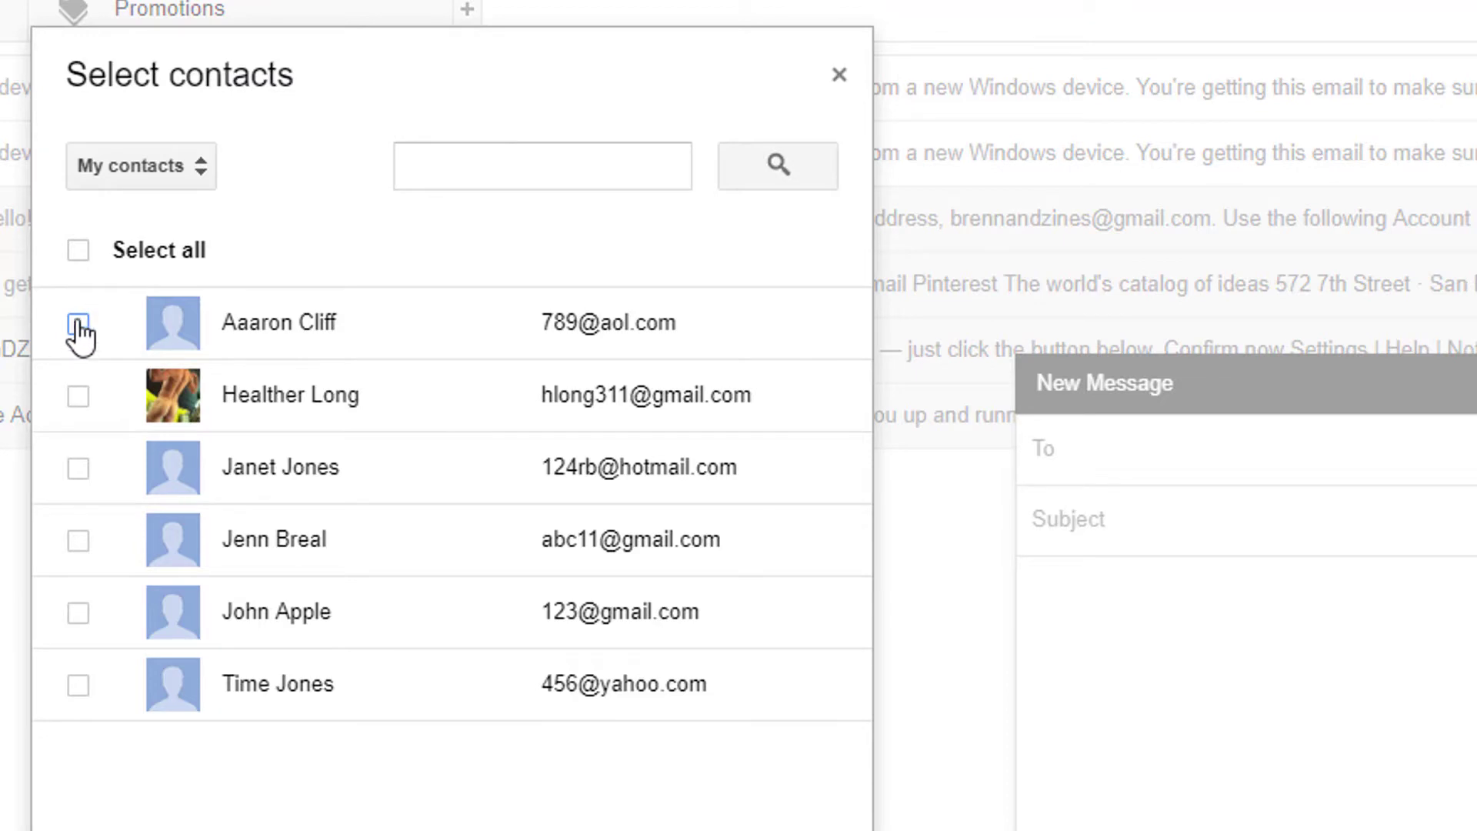
left_click(78, 323)
left_click(77, 468)
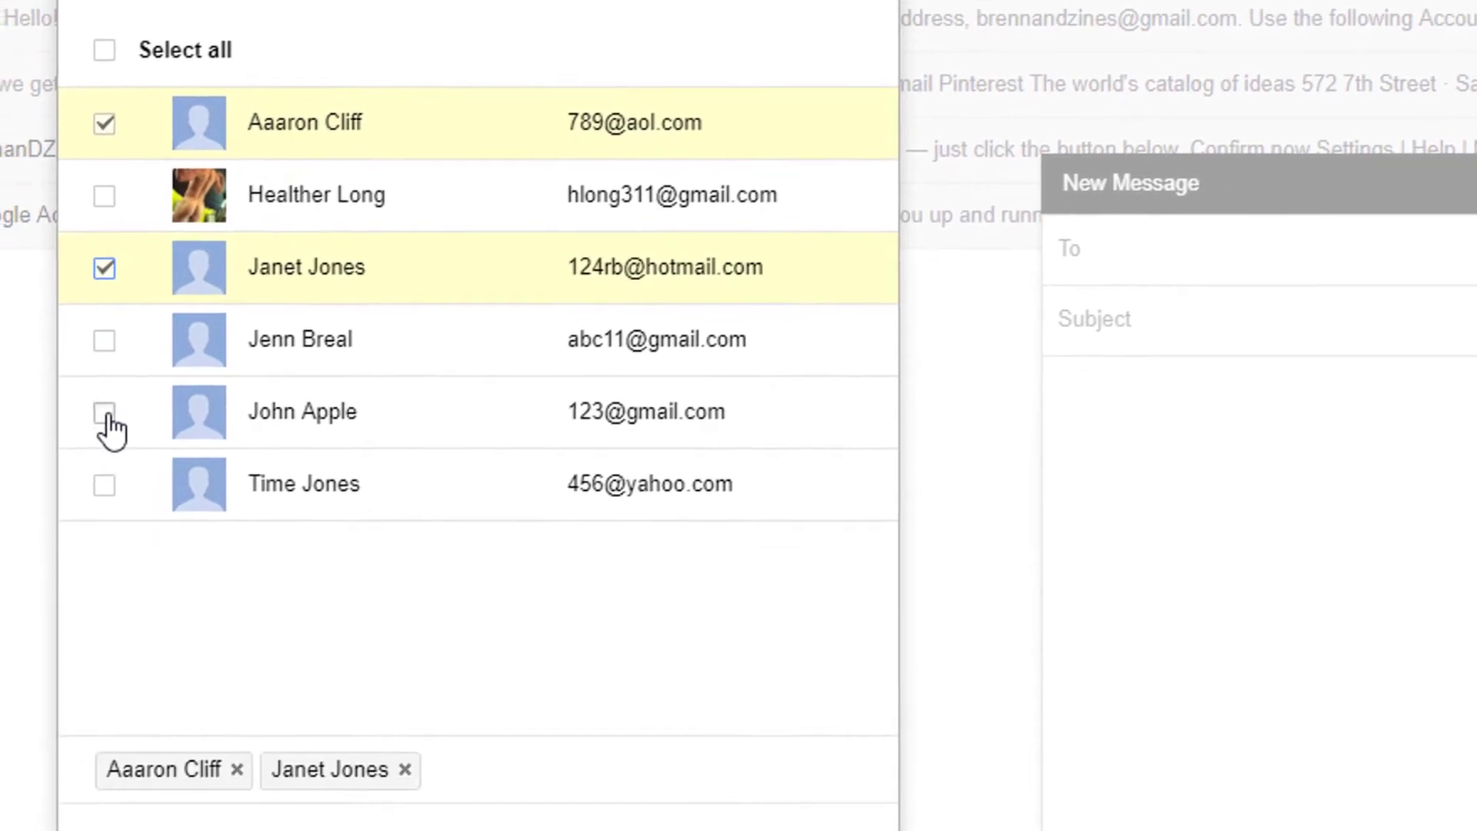
left_click(105, 414)
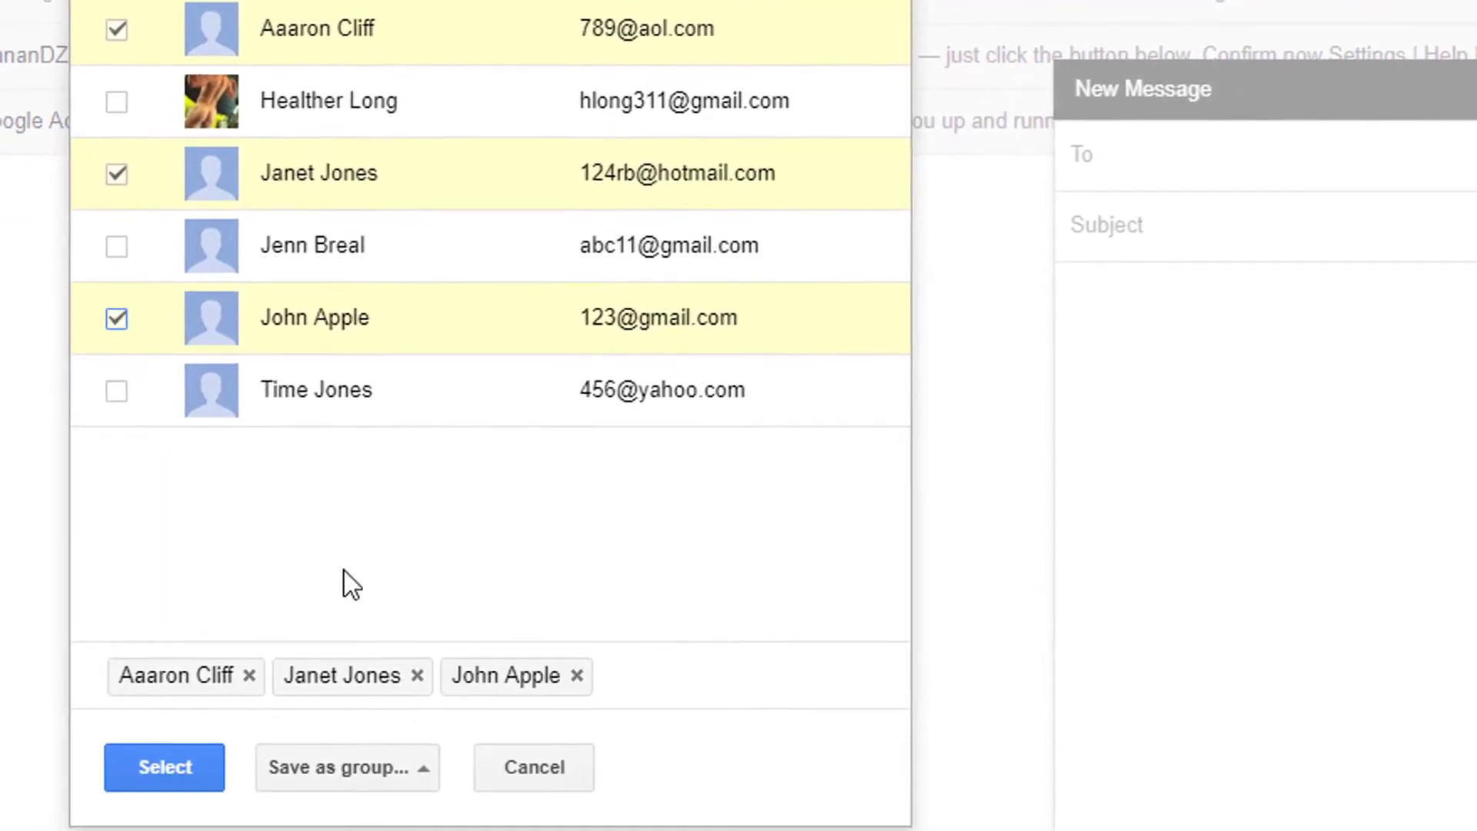
left_click(384, 756)
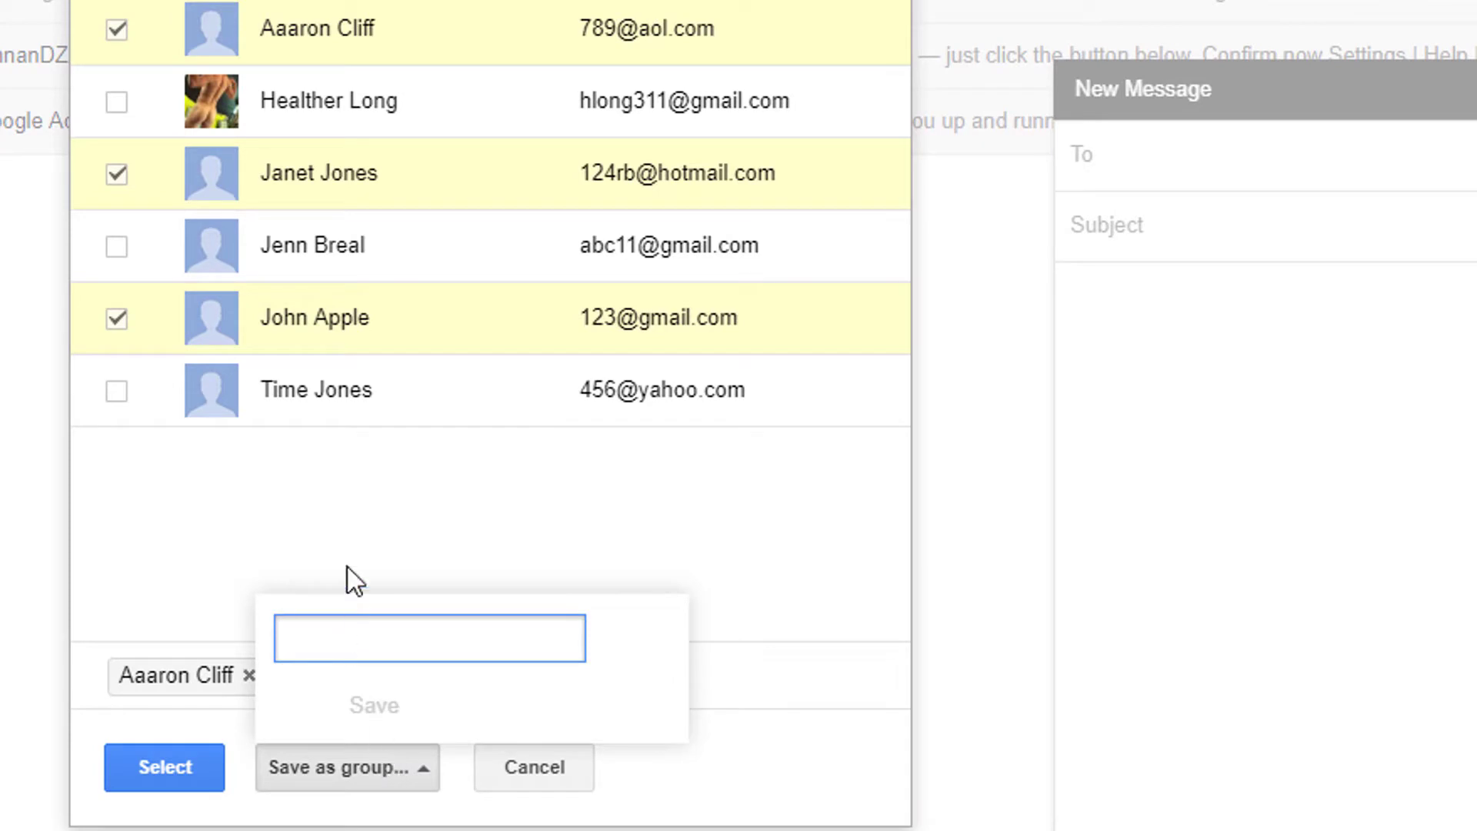
Dismiss the group naming, deselect the three picked contacts and cancel the contact selection
left_click(330, 485)
left_click(116, 30)
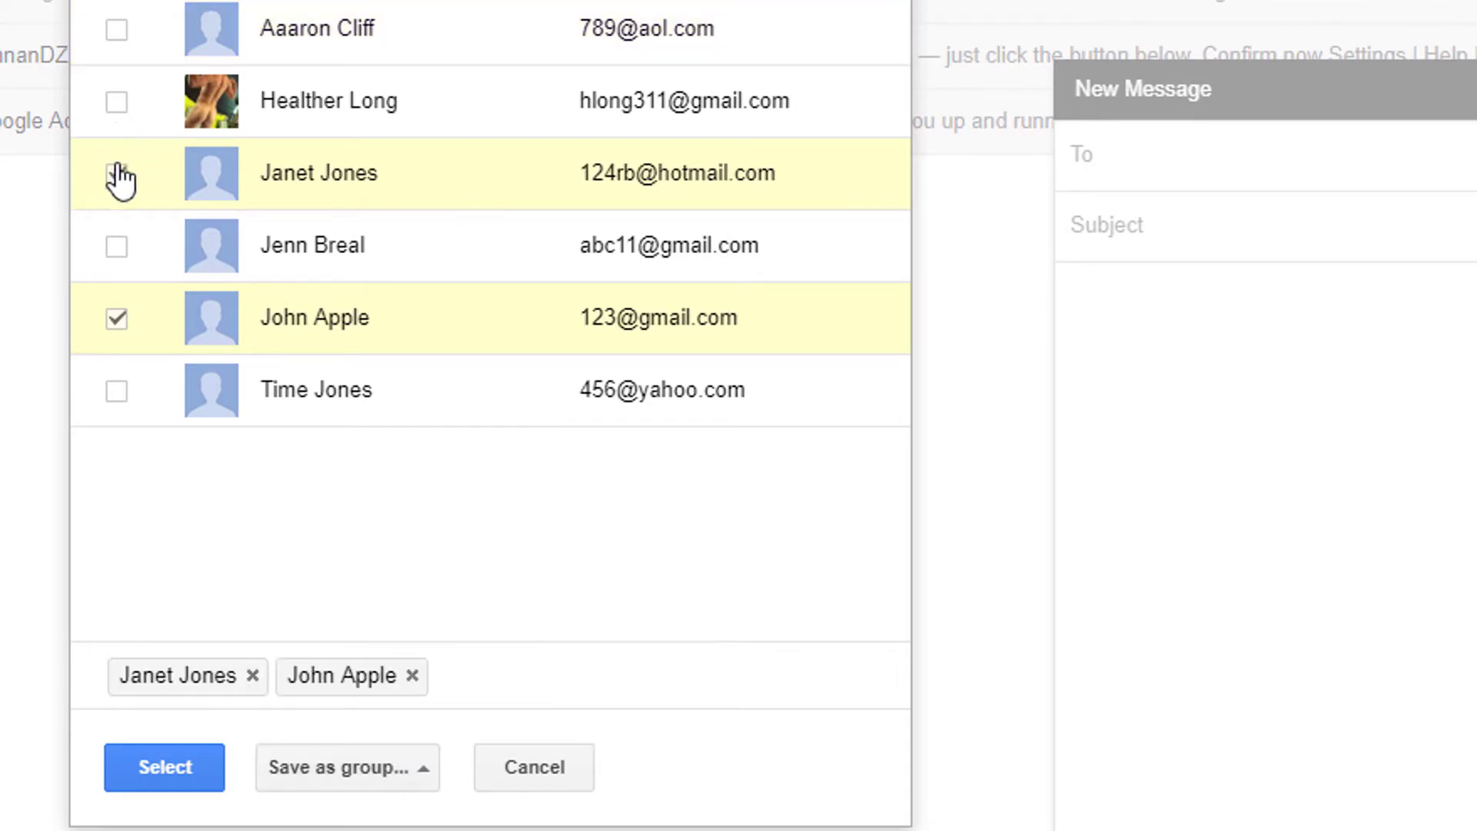
left_click(116, 174)
left_click(117, 322)
left_click(571, 763)
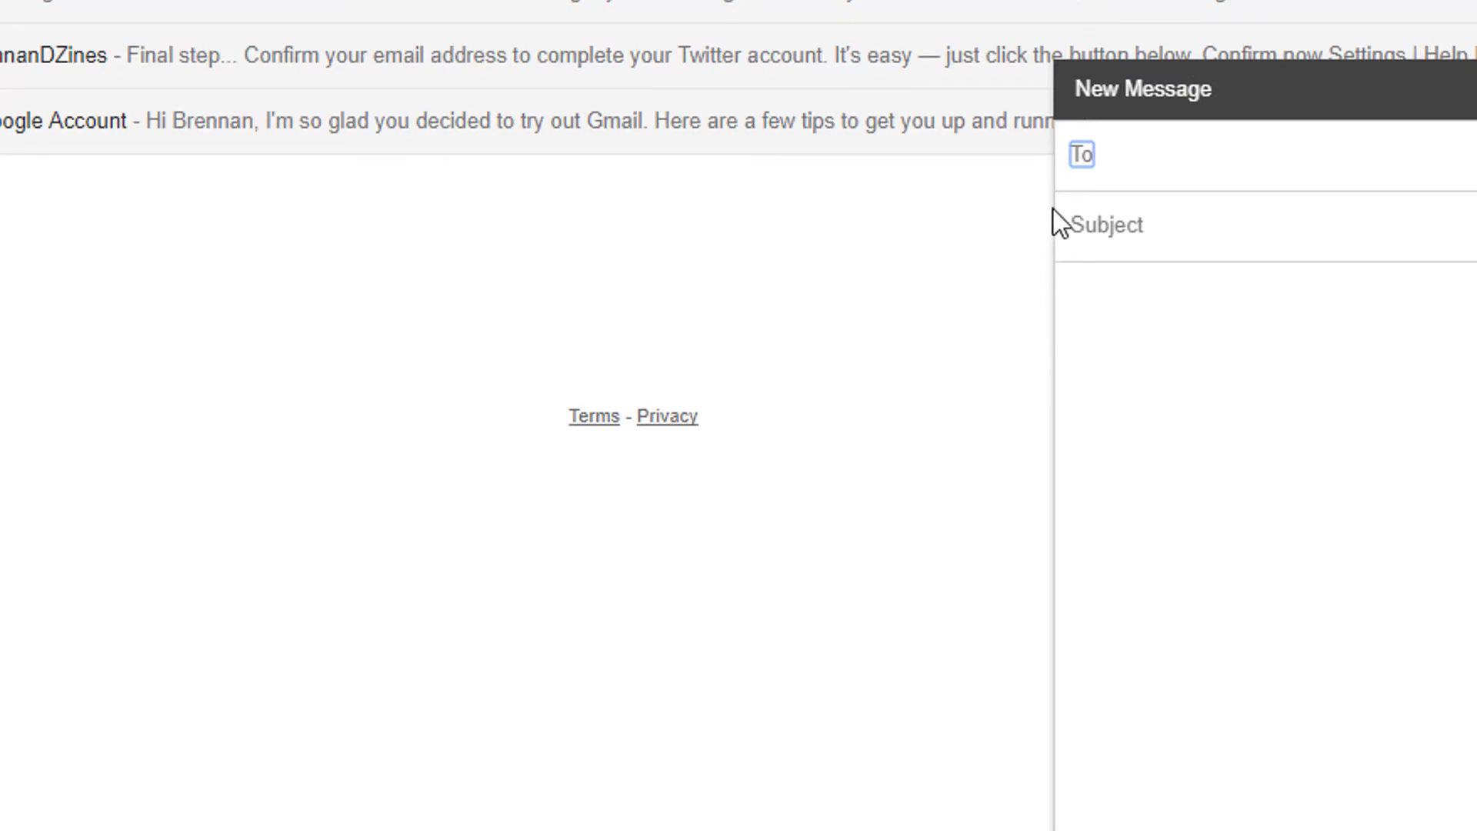
Reopen the recipient selection and address the new message to all listed contacts
left_click(1081, 154)
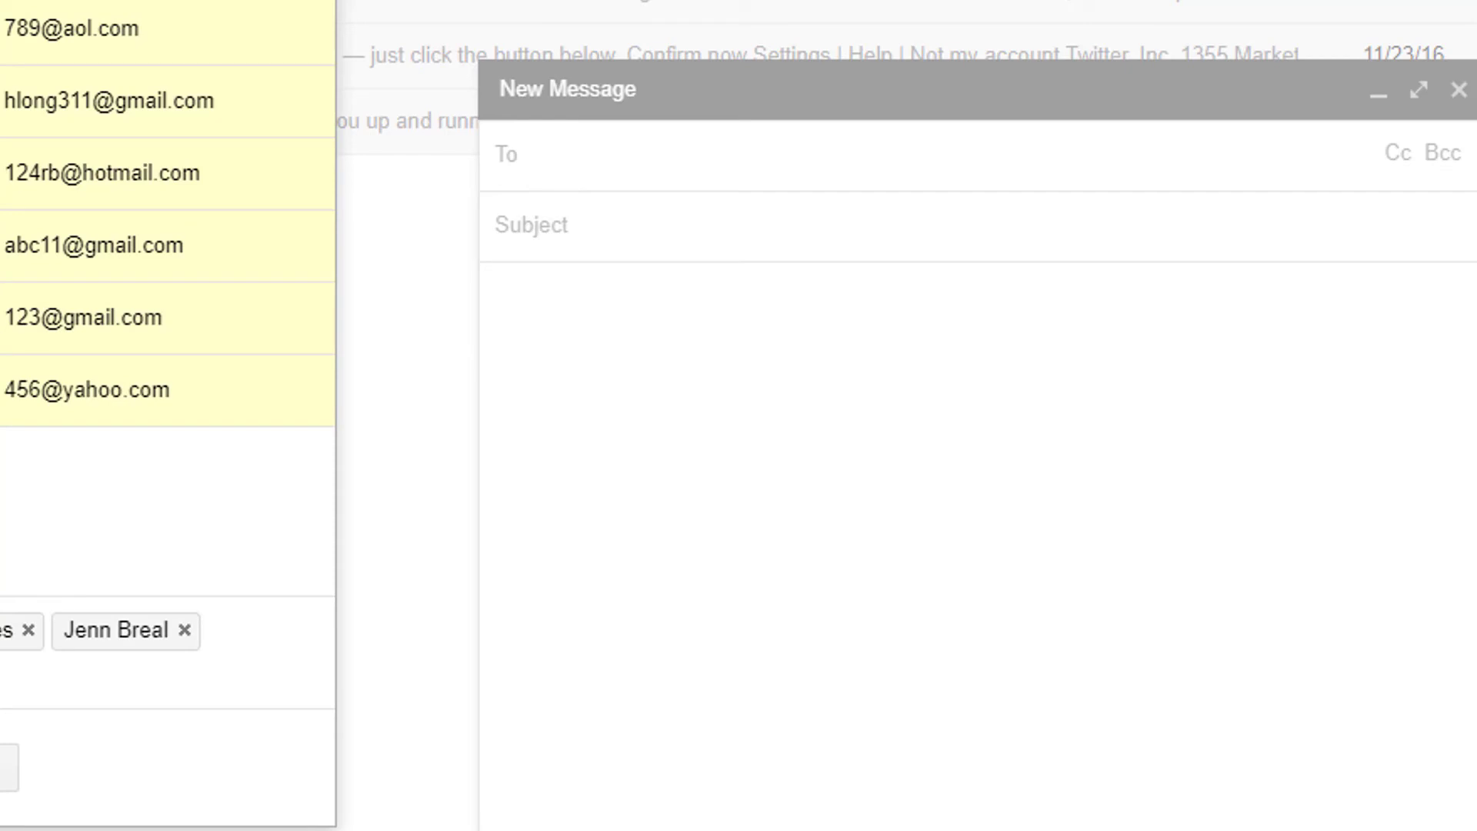
left_click(567, 274)
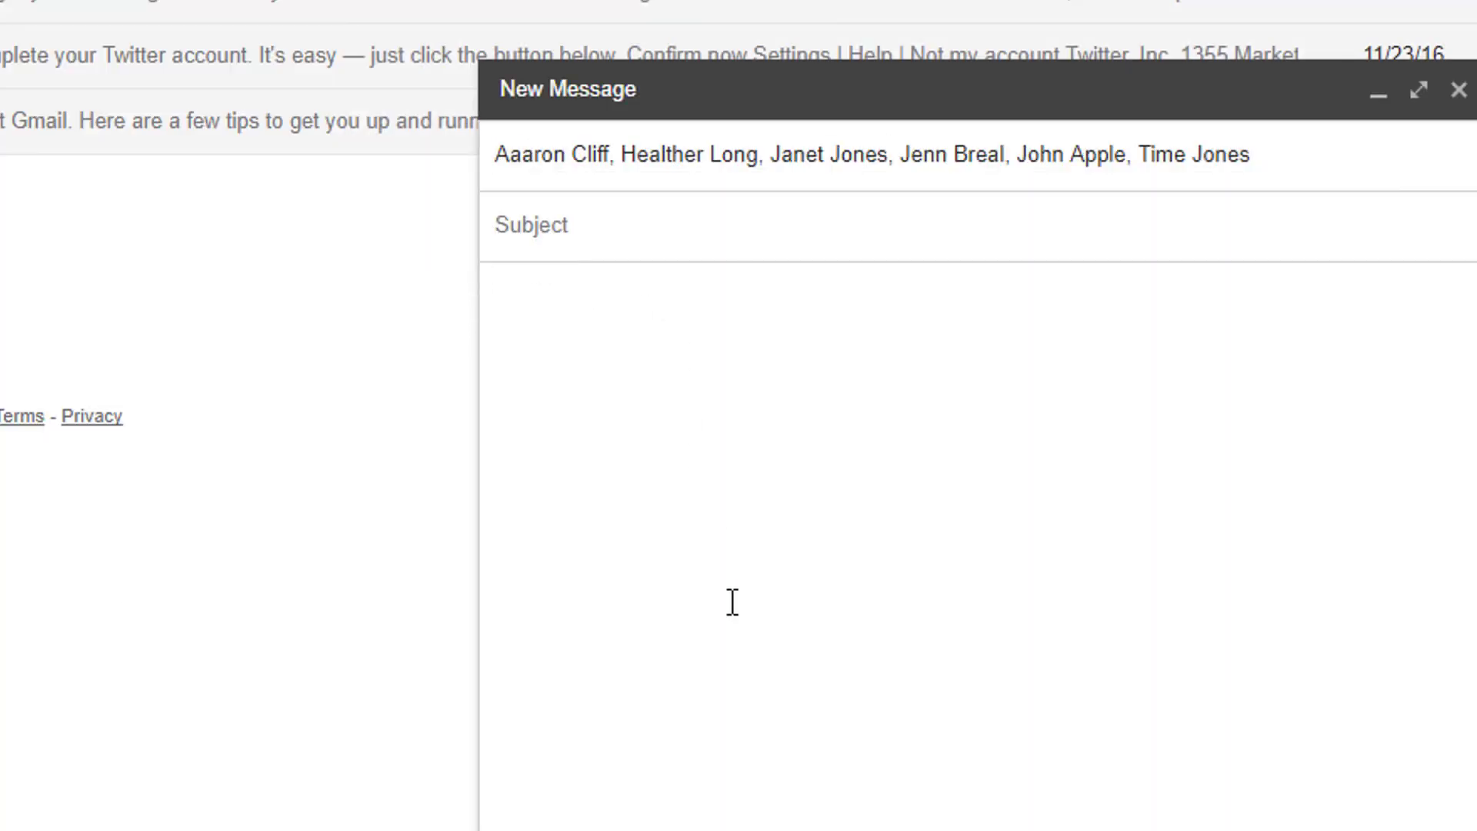